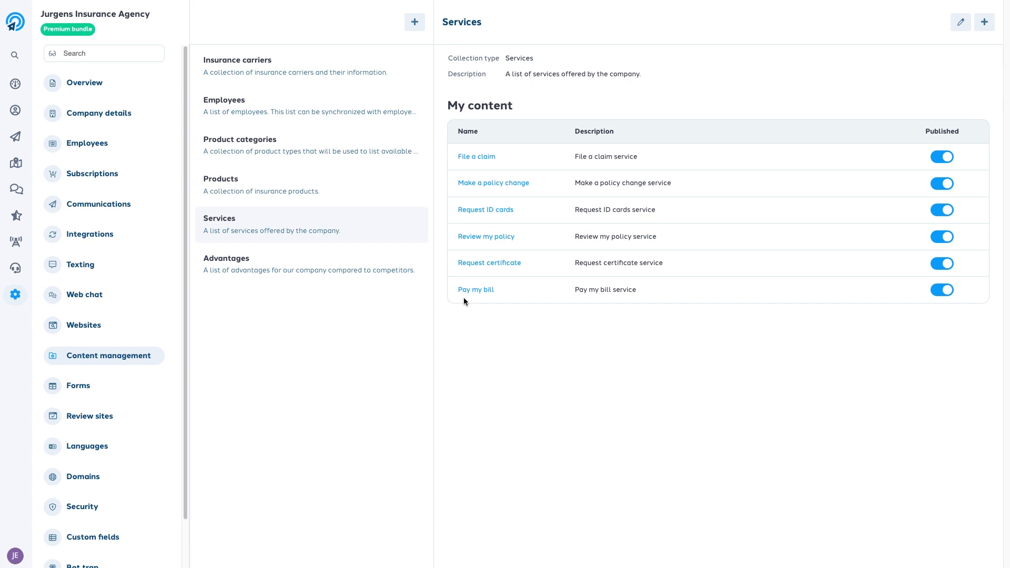
# Open the agency site's Home page in the website editor from Settings > Websites
pyautogui.moveTo(30, 303)
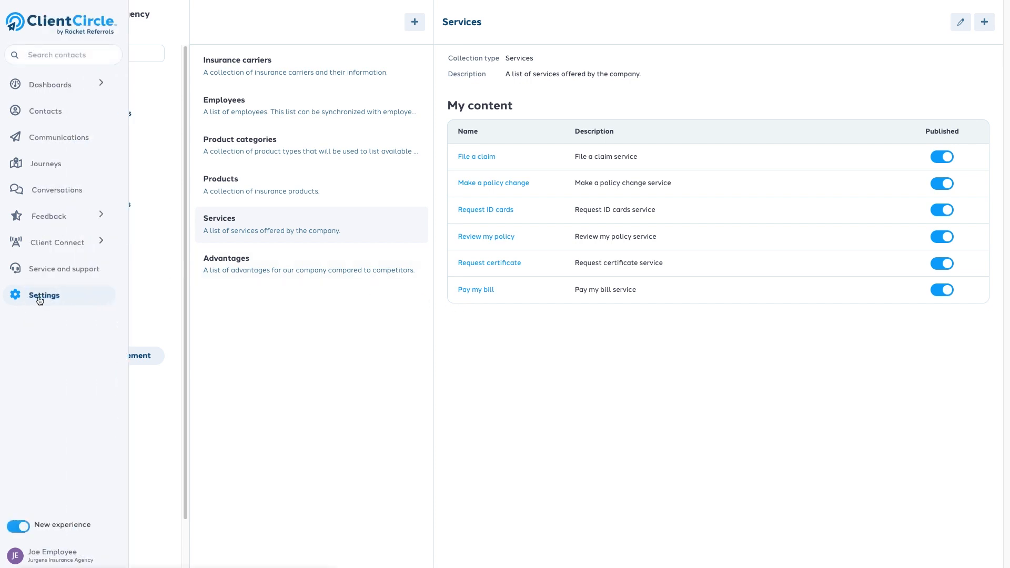
pyautogui.click(110, 295)
pyautogui.click(132, 326)
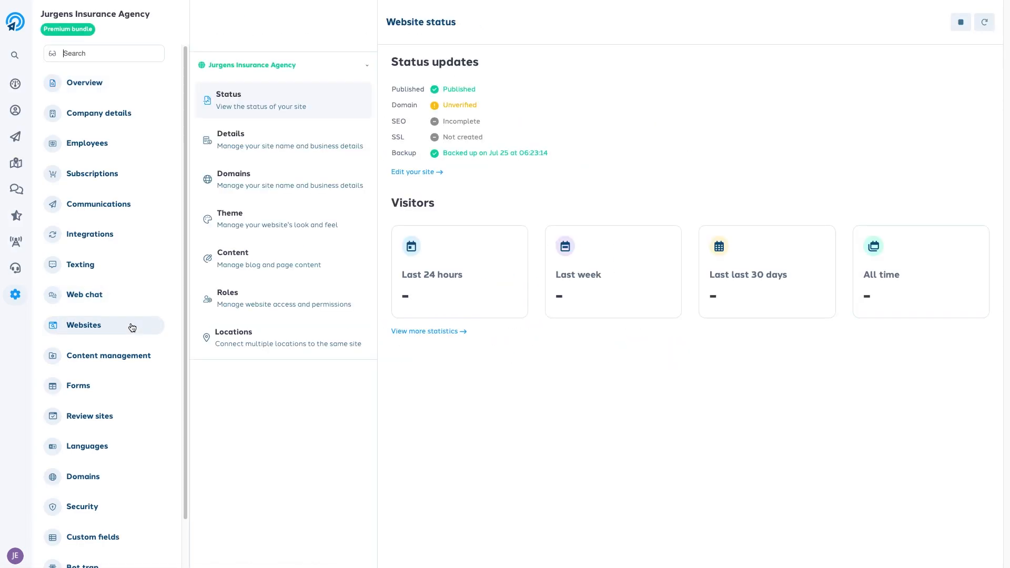
pyautogui.click(413, 172)
# Drop a Contact Form widget into the empty section above the footer and move the Content panel aside
pyautogui.scroll(-15, 435, 180)
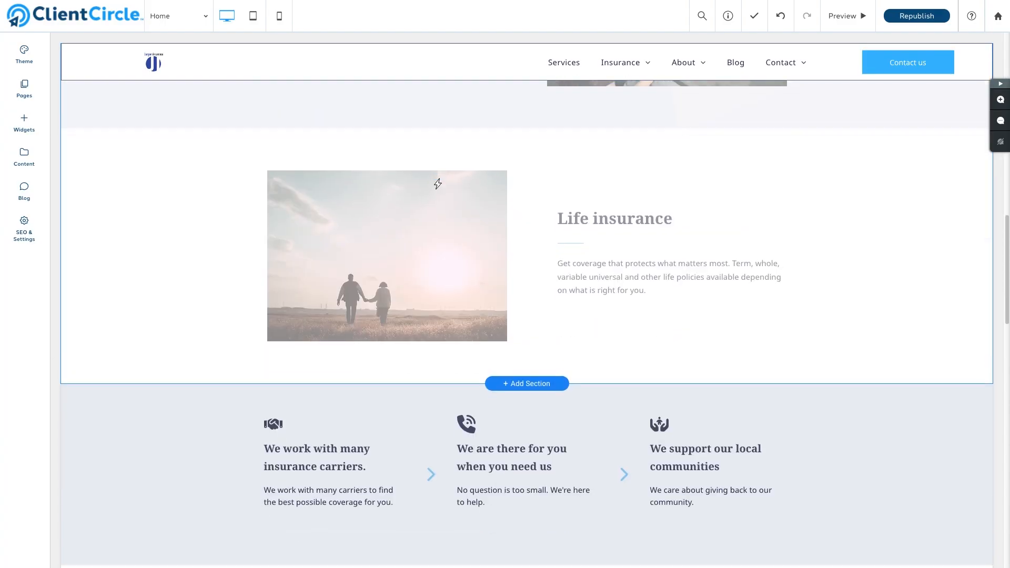
pyautogui.scroll(-10, 435, 179)
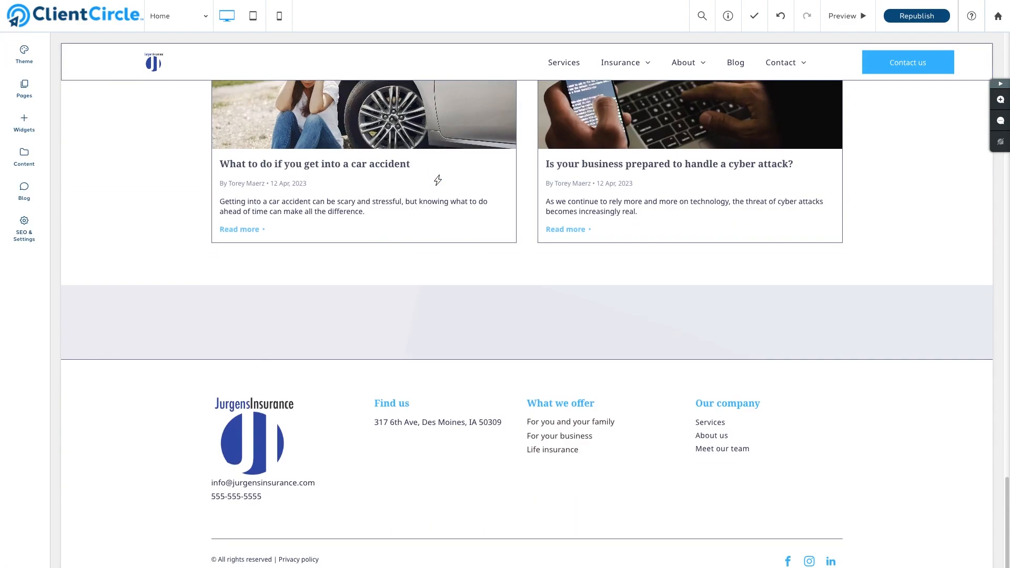
pyautogui.click(25, 122)
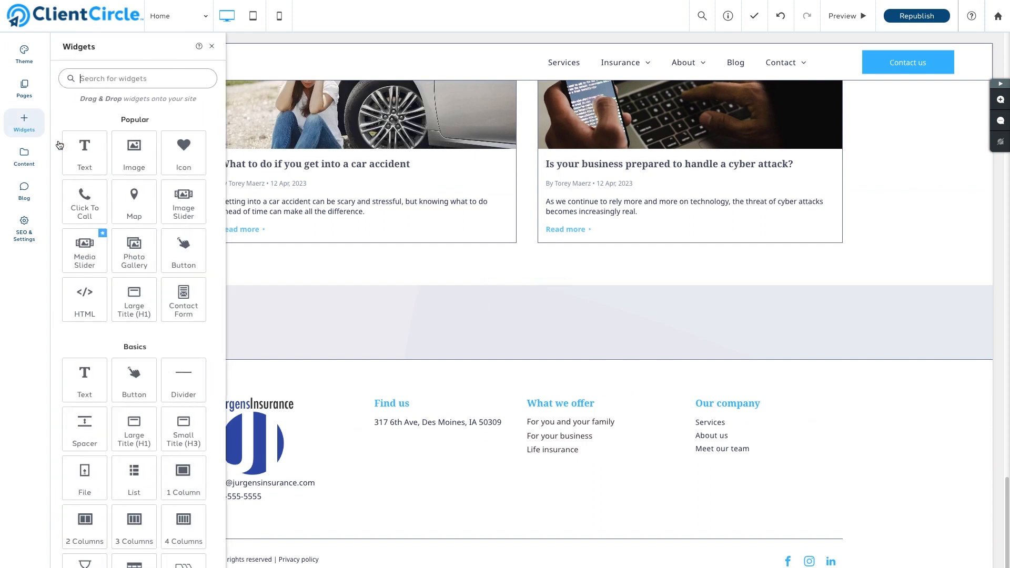
pyautogui.moveTo(182, 293); pyautogui.dragTo(536, 317)
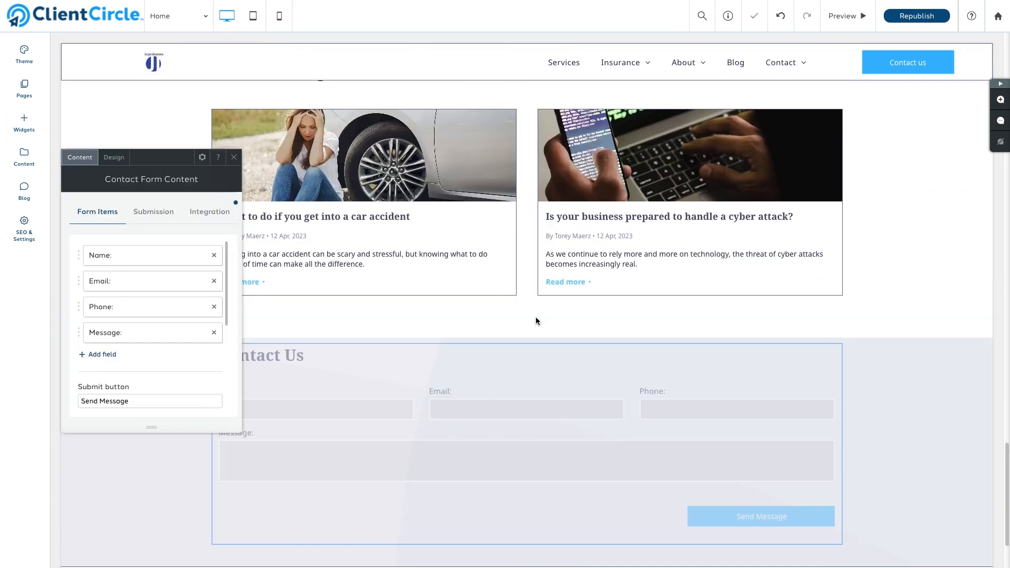
pyautogui.moveTo(167, 163); pyautogui.dragTo(223, 73)
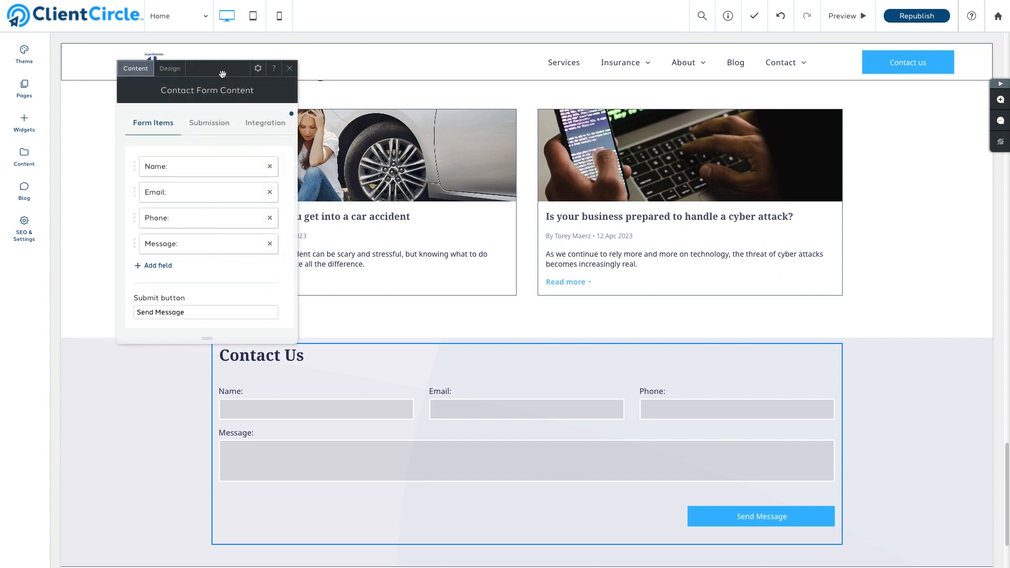
# Relabel the Name field 'First:', give it the placeholder 'First', and hide its label
pyautogui.click(193, 172)
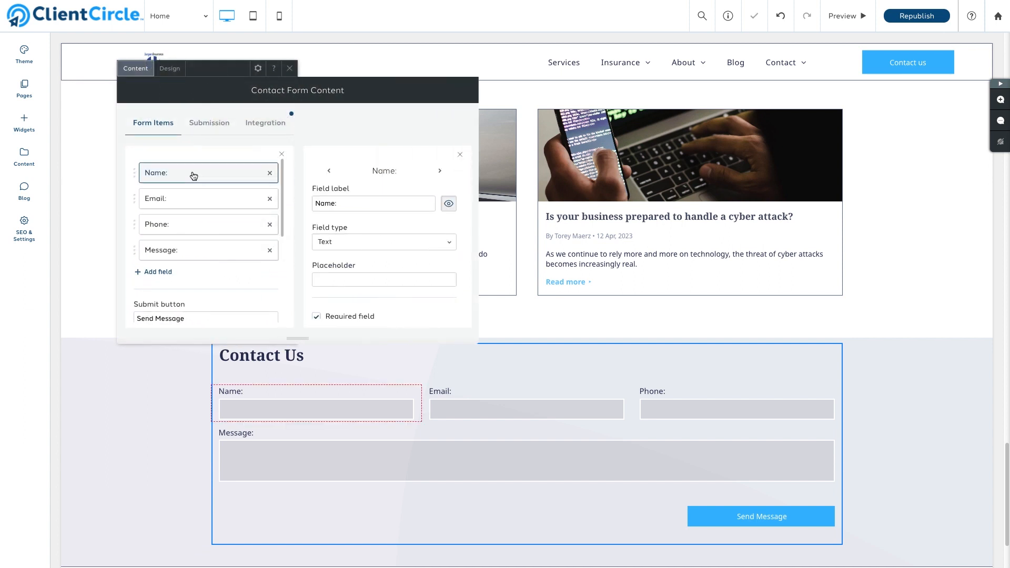
pyautogui.doubleClick(333, 204)
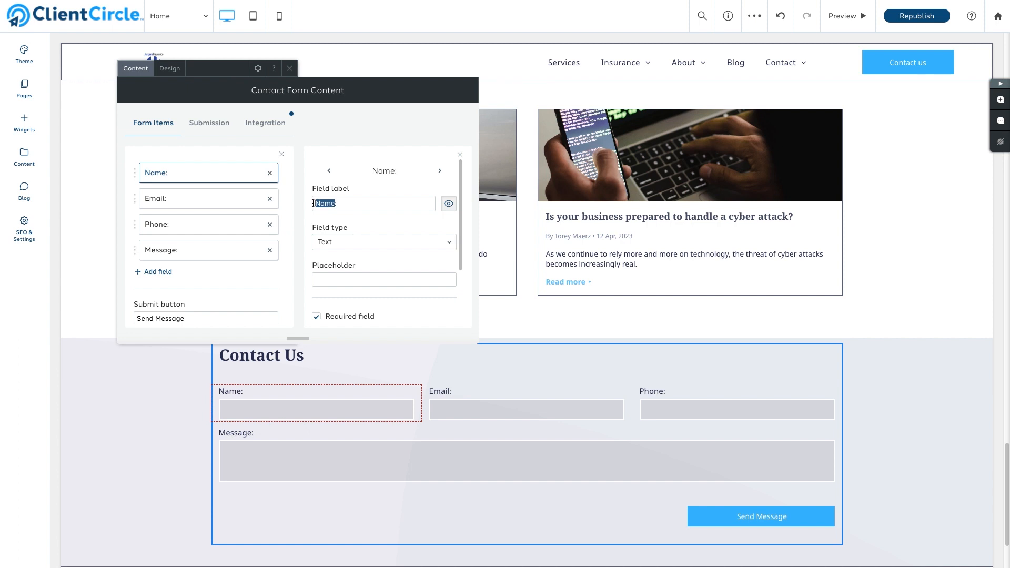
pyautogui.write('First:')
pyautogui.click(305, 211)
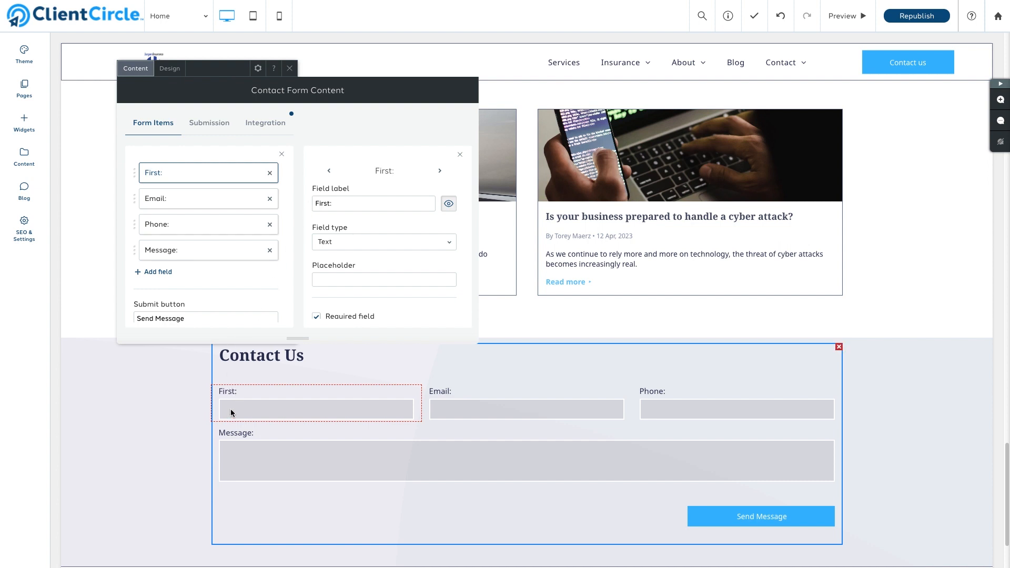
pyautogui.click(326, 278)
pyautogui.write('First')
pyautogui.click(448, 205)
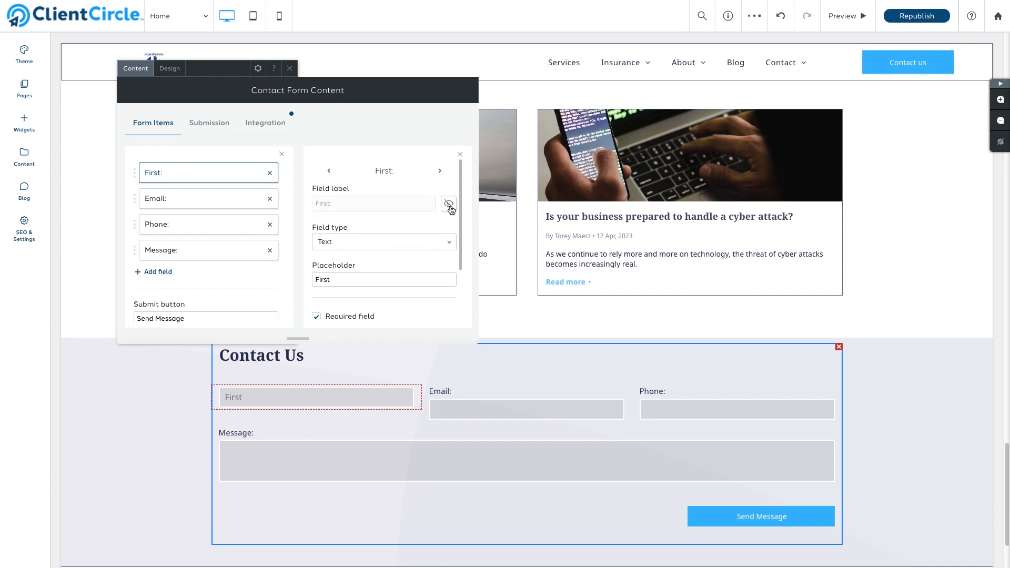
pyautogui.click(447, 245)
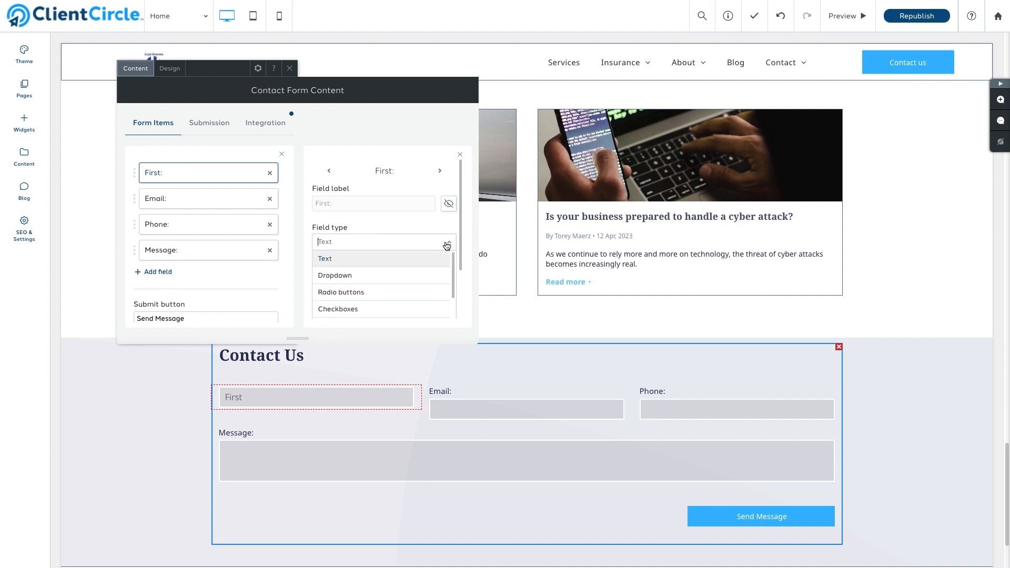
pyautogui.scroll(-3, 438, 270)
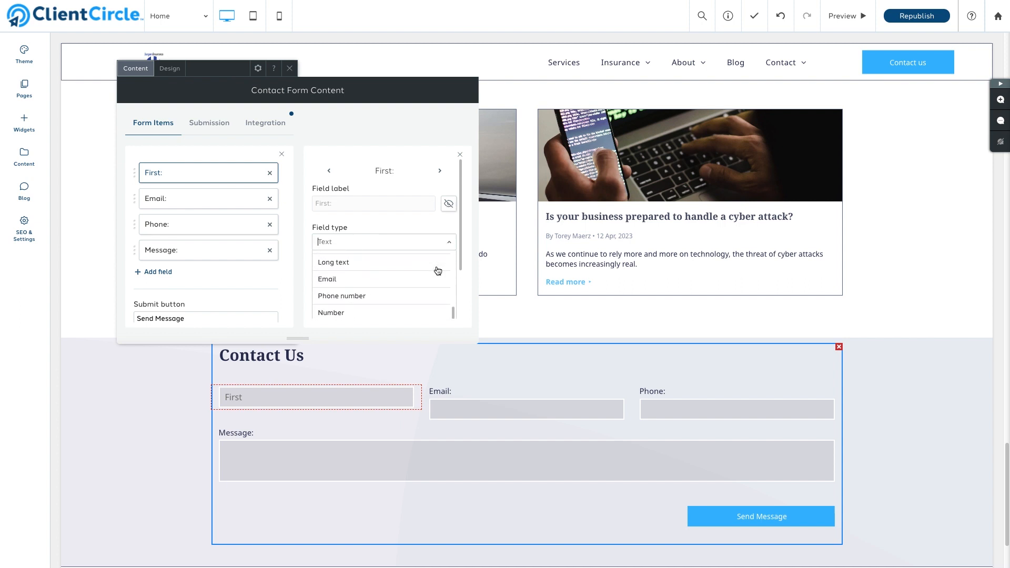
pyautogui.scroll(-2, 438, 270)
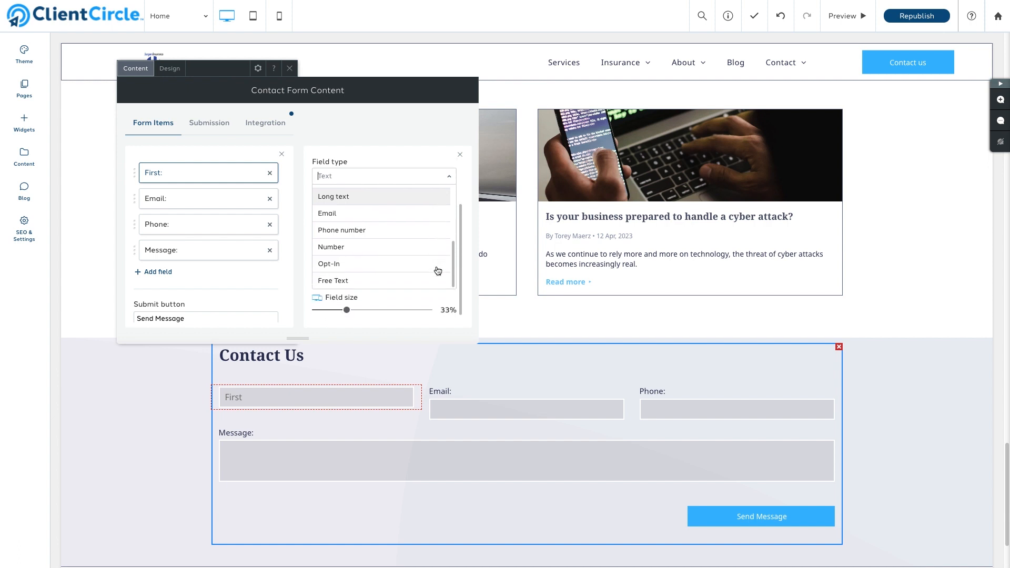
pyautogui.scroll(4, 436, 267)
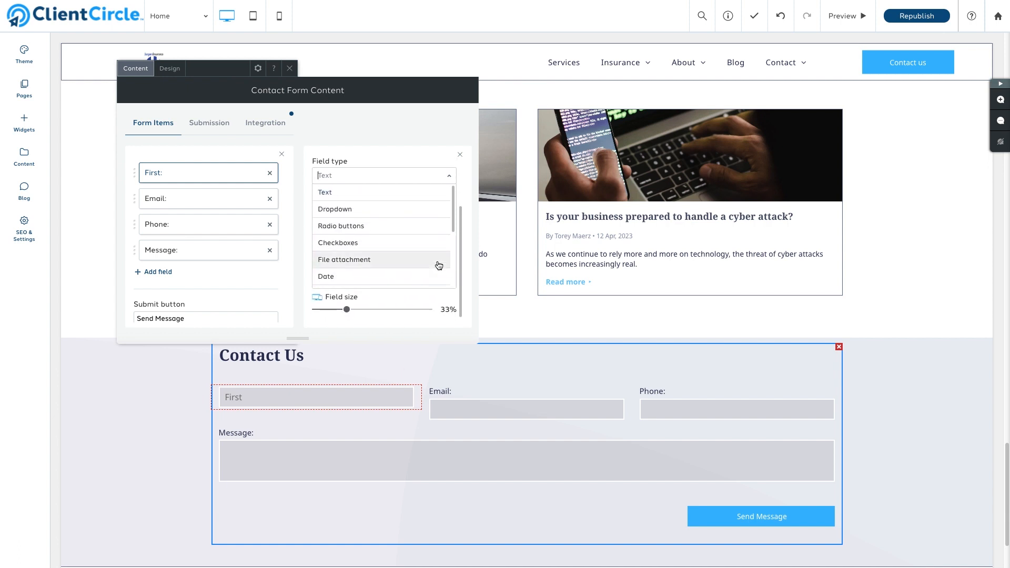
pyautogui.click(449, 175)
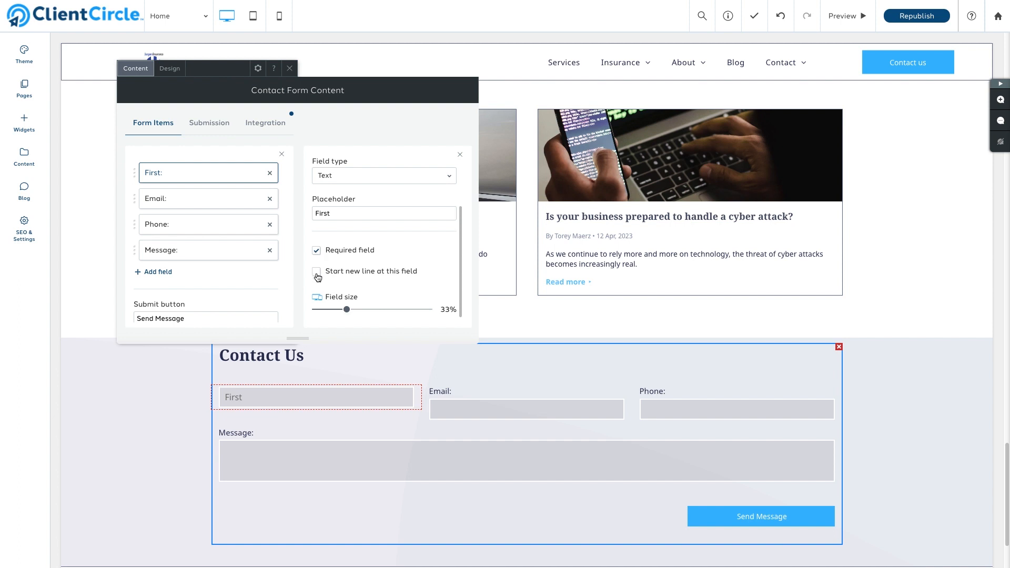
pyautogui.moveTo(344, 310)
pyautogui.mouseDown()
pyautogui.moveTo(361, 314)
pyautogui.moveTo(333, 312)
pyautogui.moveTo(346, 315)
pyautogui.mouseUp()
# Add a required Last field after First, with a hidden 'Last:' label and a 'Last' placeholder
pyautogui.click(169, 277)
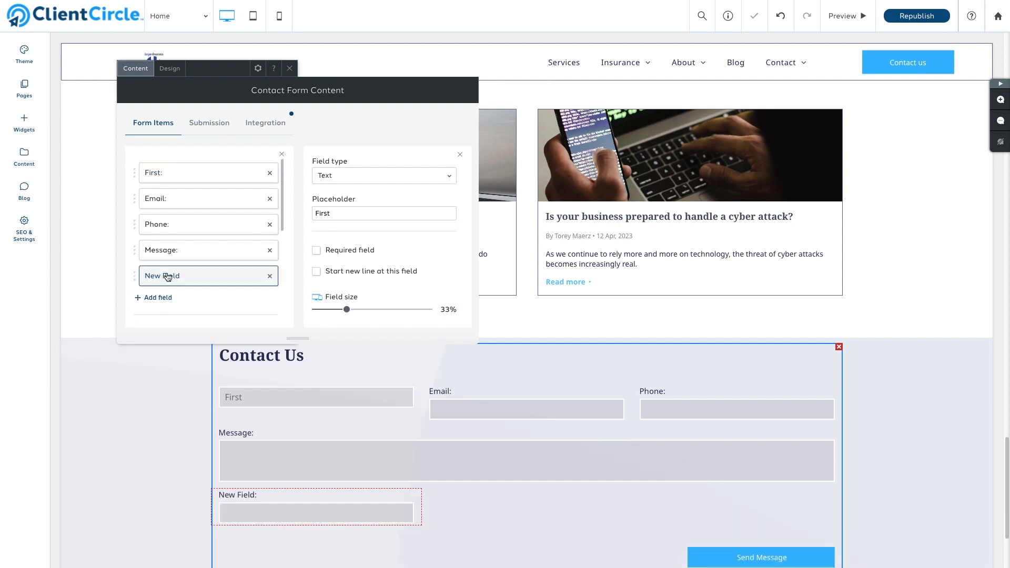
pyautogui.moveTo(164, 274); pyautogui.dragTo(176, 198)
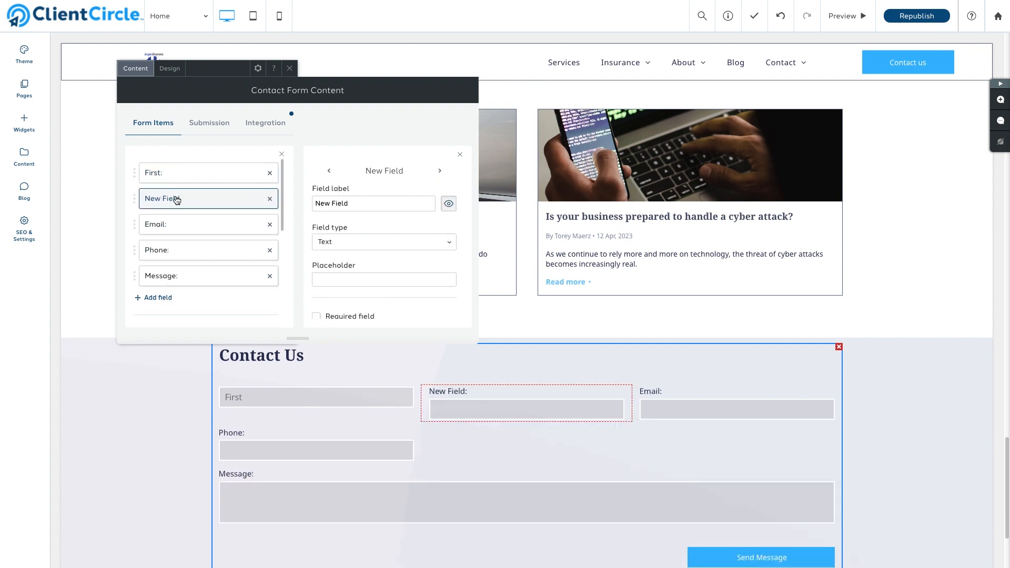
pyautogui.tripleClick(347, 203)
pyautogui.write('L')
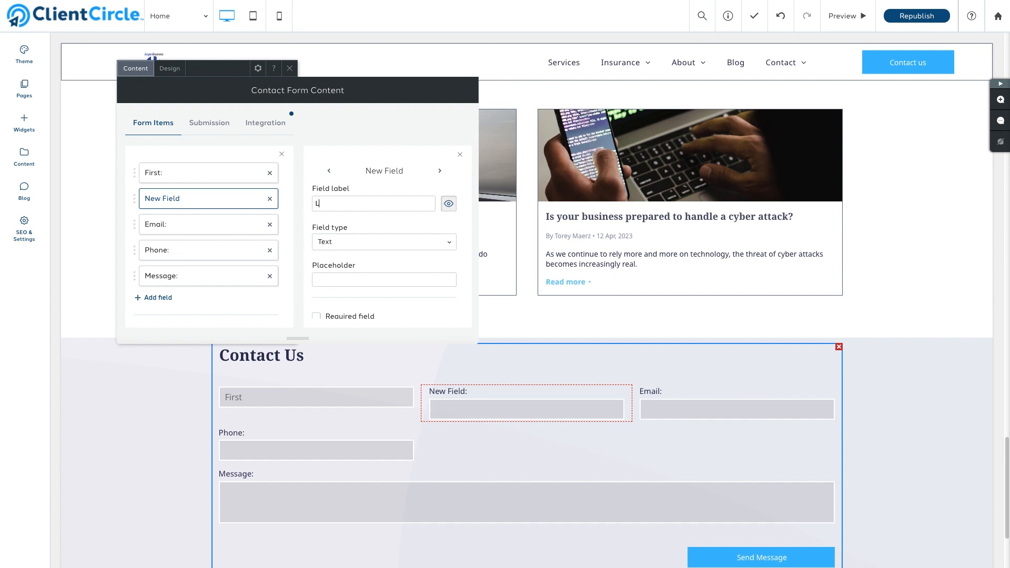
pyautogui.write('ast:')
pyautogui.click(449, 203)
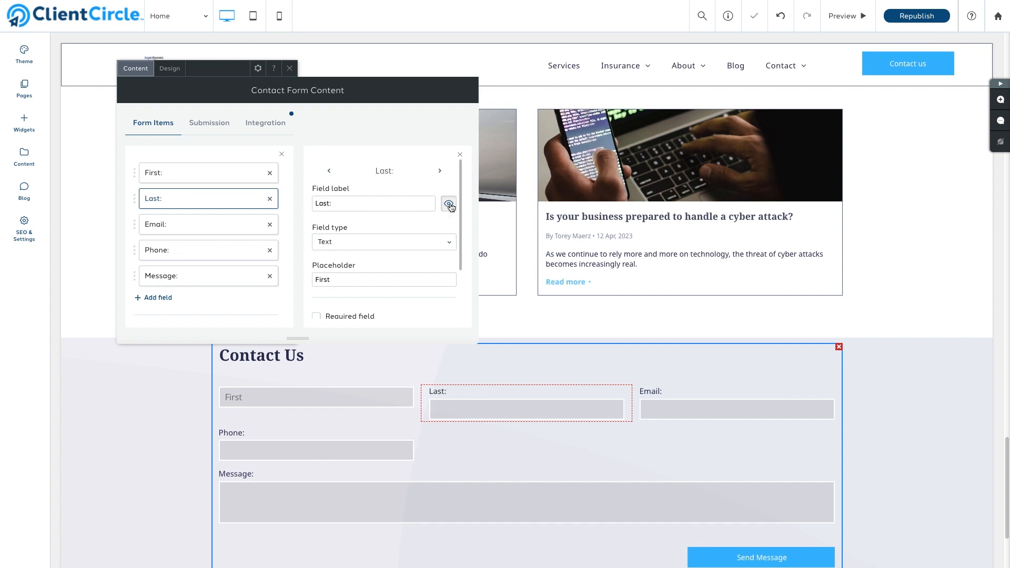
pyautogui.doubleClick(341, 279)
pyautogui.write('Last')
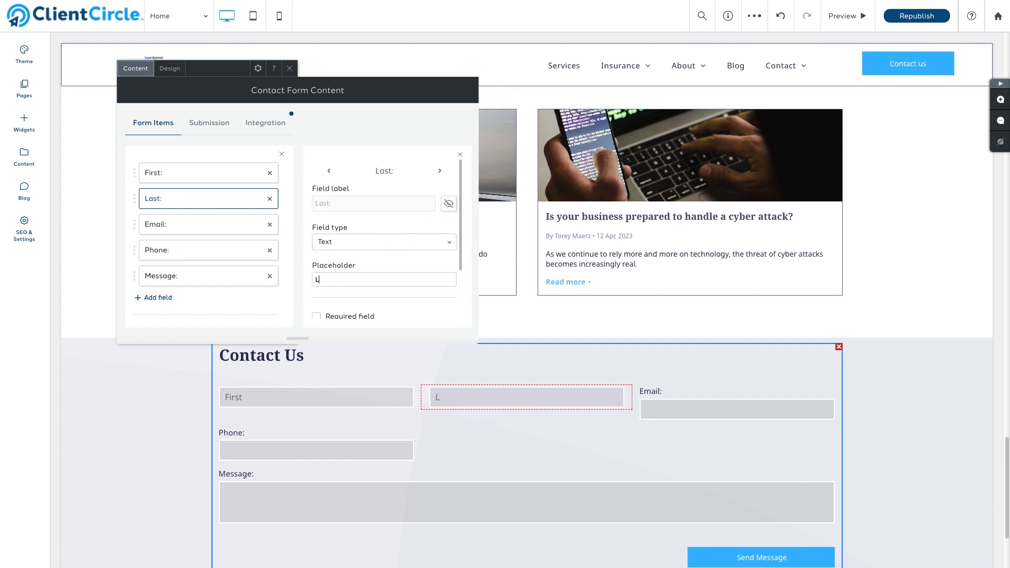
pyautogui.scroll(-1, 339, 281)
pyautogui.click(315, 310)
# Hide the Email and Phone labels and give them the placeholders 'Email' and 'Phone'
pyautogui.click(205, 224)
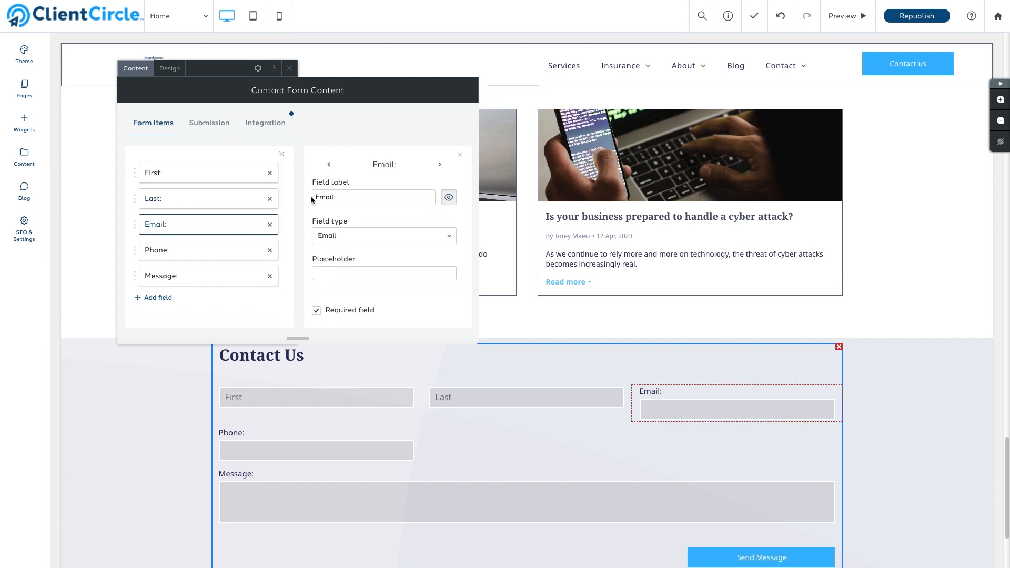
pyautogui.click(448, 197)
pyautogui.click(368, 273)
pyautogui.write('Email')
pyautogui.click(205, 250)
pyautogui.click(449, 198)
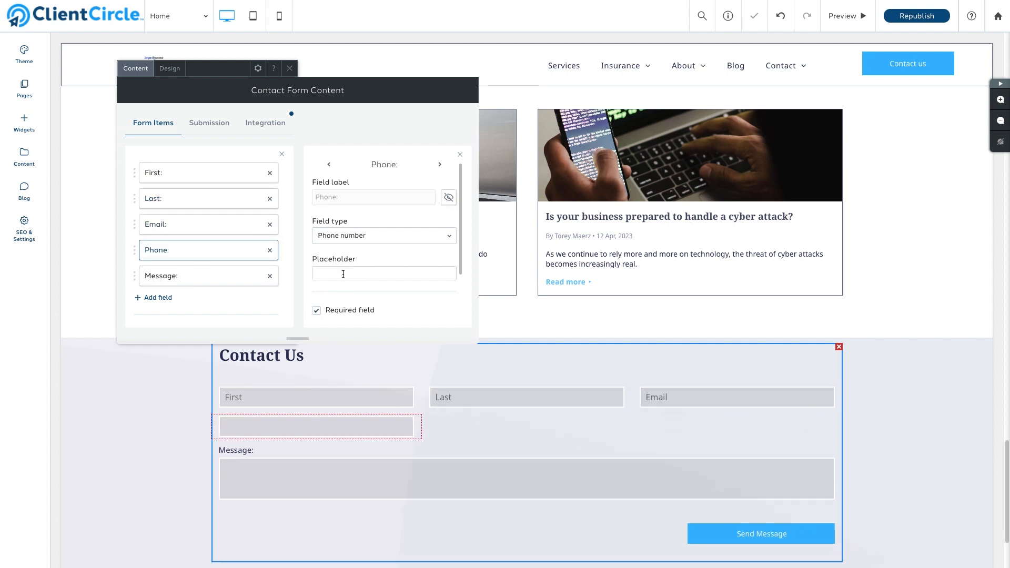
pyautogui.click(343, 273)
pyautogui.write('Phone')
# Add a 66%-wide Street field above Message, with a hidden 'Street:' label and a 'Street' placeholder
pyautogui.click(163, 298)
pyautogui.moveTo(165, 301); pyautogui.dragTo(165, 276)
pyautogui.tripleClick(363, 197)
pyautogui.write('Street:')
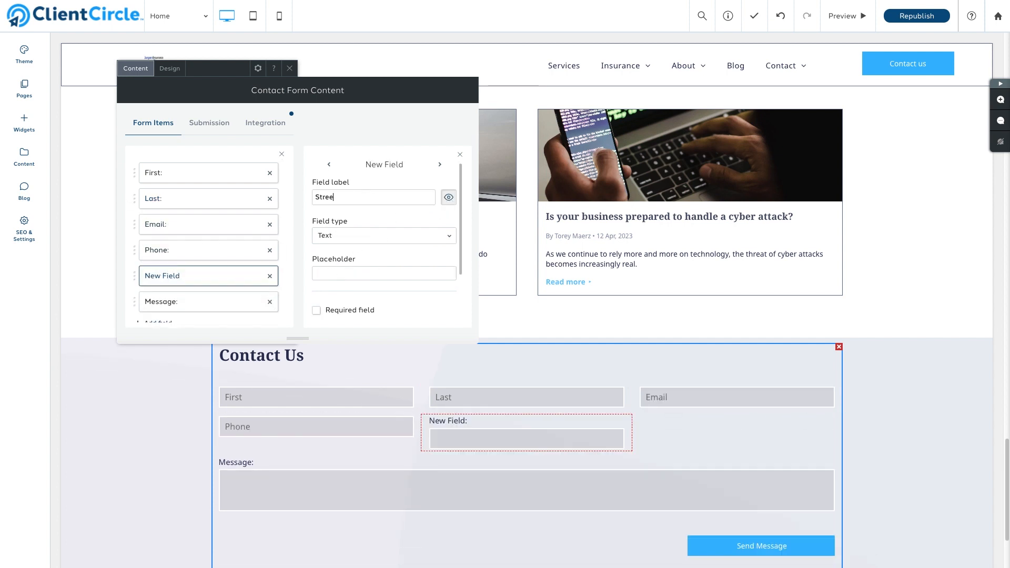
pyautogui.click(449, 198)
pyautogui.click(361, 274)
pyautogui.write('Street')
pyautogui.scroll(-2, 369, 263)
pyautogui.moveTo(346, 309); pyautogui.dragTo(392, 310)
# Add a City field above Message, with a hidden 'City:' label and a 'City' placeholder
pyautogui.click(158, 322)
pyautogui.moveTo(163, 314); pyautogui.dragTo(165, 289)
pyautogui.tripleClick(363, 203)
pyautogui.write('City:')
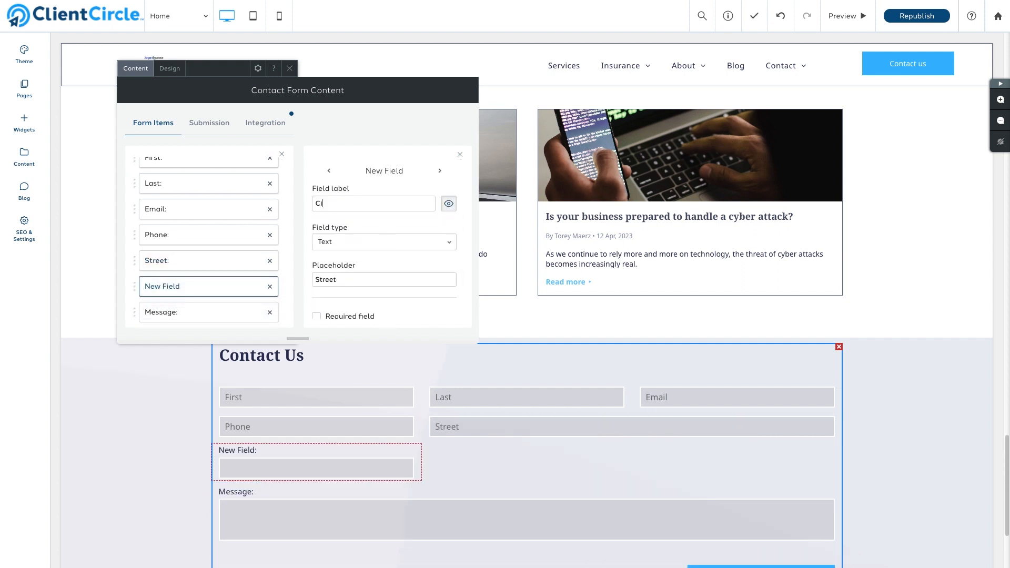
pyautogui.click(448, 203)
pyautogui.tripleClick(344, 280)
pyautogui.write('City')
pyautogui.scroll(-2, 273, 293)
# Add a State field above Message, with a hidden 'State:' label and a 'State' placeholder
pyautogui.click(157, 314)
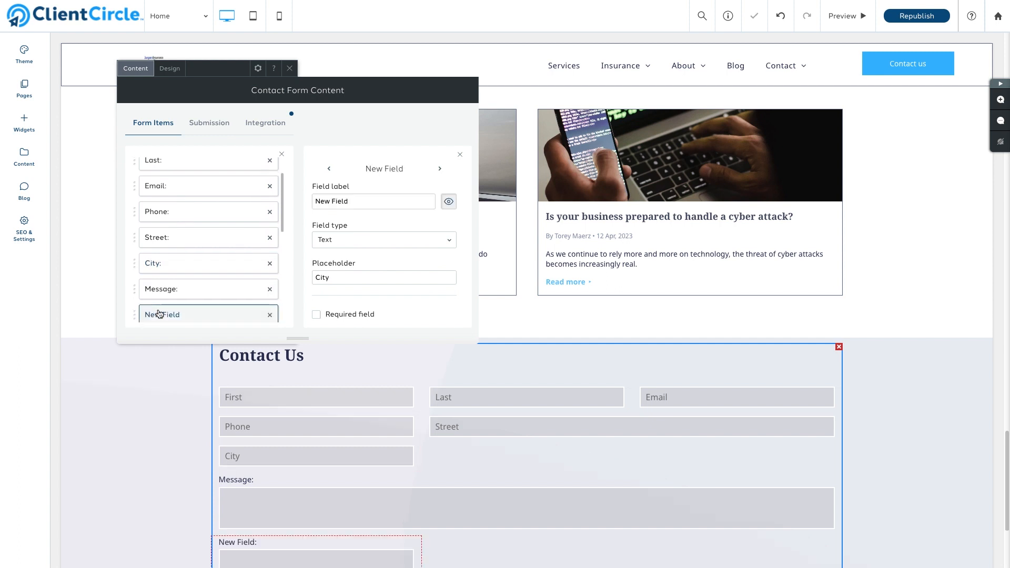
pyautogui.moveTo(163, 316); pyautogui.dragTo(178, 283)
pyautogui.tripleClick(356, 202)
pyautogui.write('State:')
pyautogui.click(448, 202)
pyautogui.tripleClick(344, 277)
pyautogui.write('State')
pyautogui.scroll(-2, 211, 253)
# Add a Number-type Zip field with a hidden 'Zip:' label
pyautogui.click(199, 301)
pyautogui.tripleClick(358, 202)
pyautogui.write('Zip:')
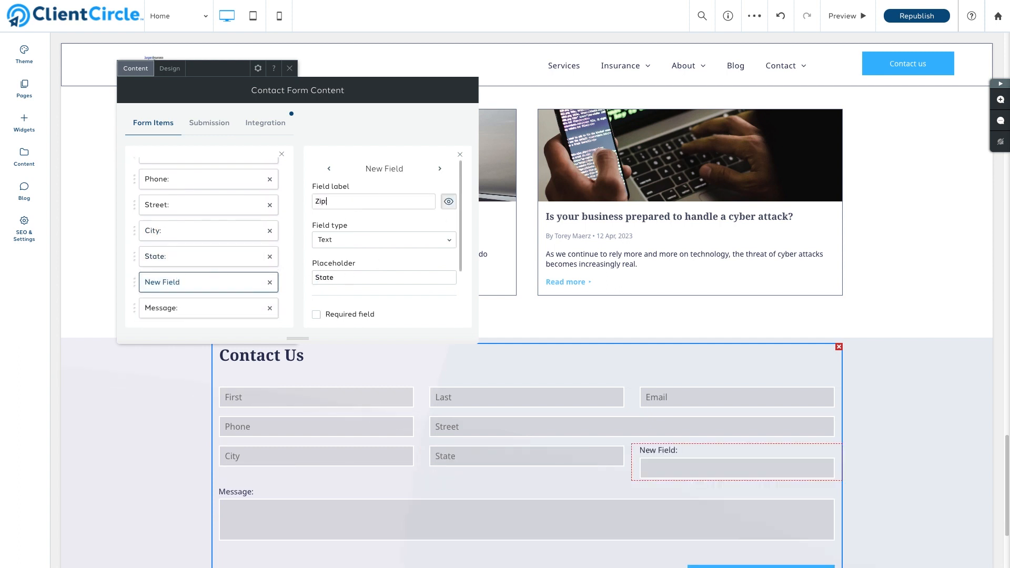
pyautogui.click(448, 202)
pyautogui.click(363, 240)
pyautogui.click(337, 263)
pyautogui.tripleClick(334, 276)
# Give Zip the placeholder 'Zip', then hide the Message label and prompt 'What kind of coverage are you looking for?'
pyautogui.write('Zip')
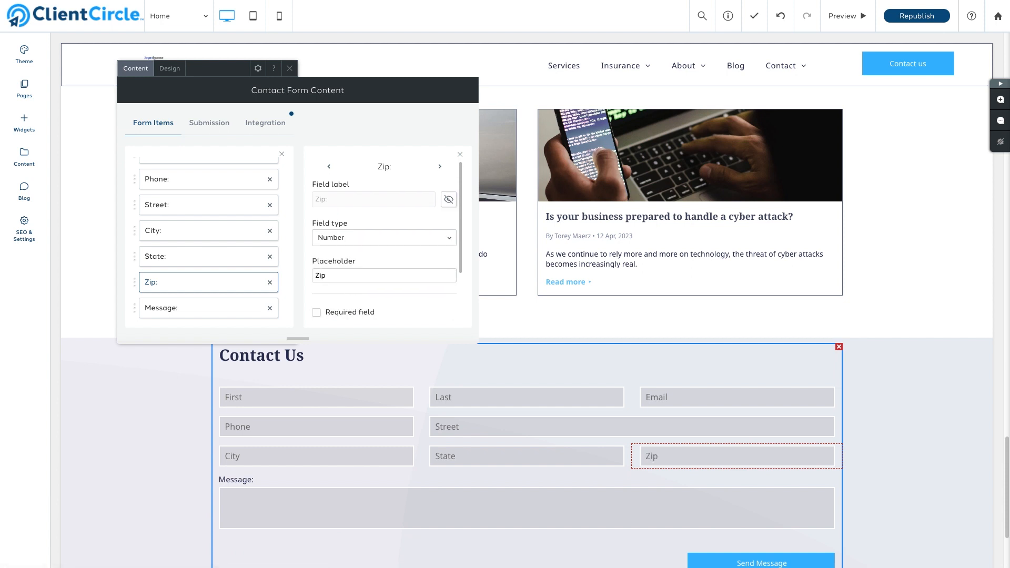
pyautogui.click(219, 311)
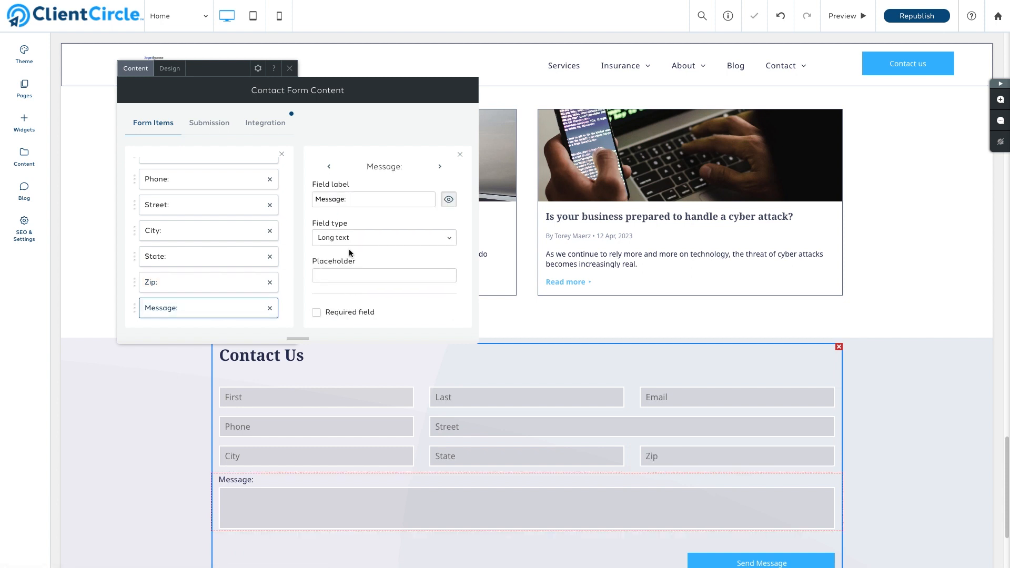
pyautogui.click(449, 201)
pyautogui.click(339, 275)
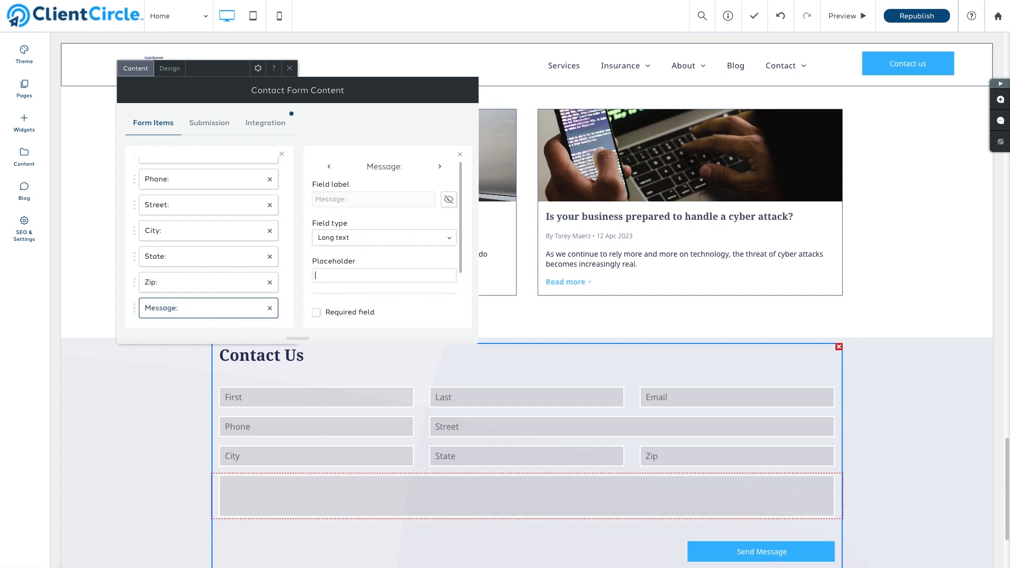
pyautogui.write('What kind of coverage are')
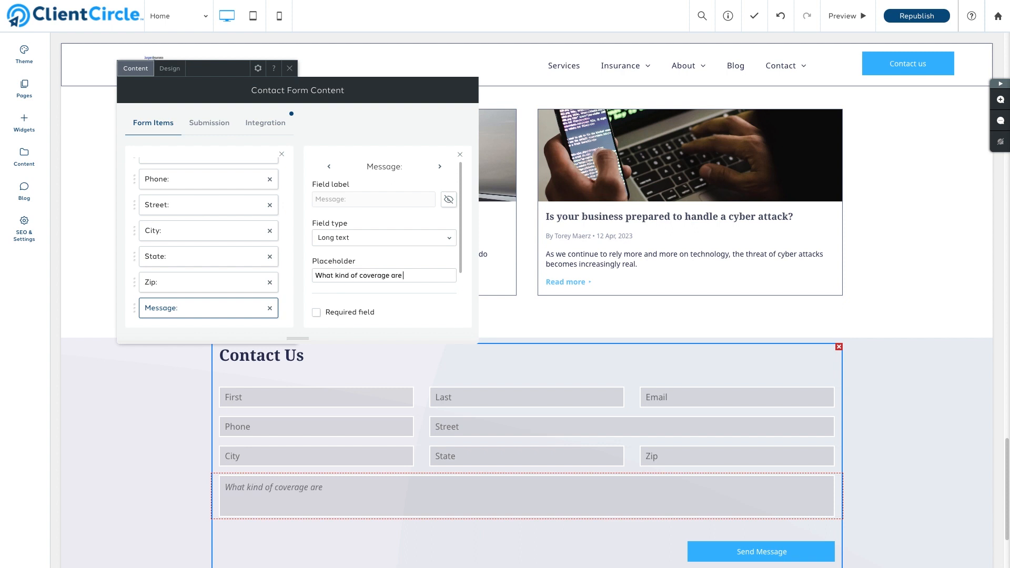
pyautogui.write(' you looking for?')
pyautogui.scroll(-1, 208, 237)
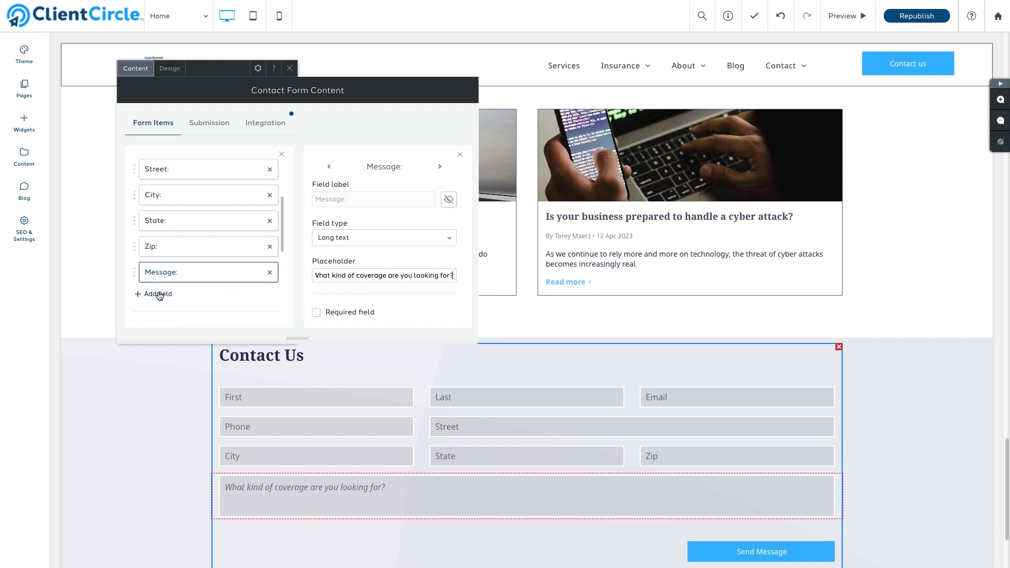
# Add a 'Who referred you to us?…' field with the placeholder 'First and last name'
pyautogui.click(157, 291)
pyautogui.moveTo(356, 203); pyautogui.dragTo(314, 201)
pyautogui.write('Who referred you to us?')
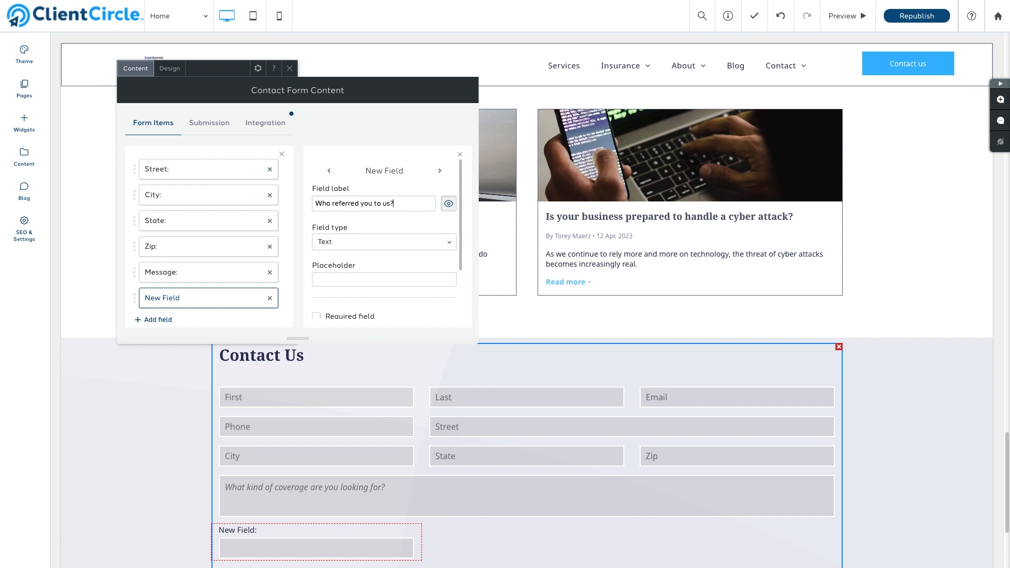
pyautogui.write(" We'd love to send them a thank you card.")
pyautogui.click(327, 279)
pyautogui.write('First and last name')
pyautogui.scroll(-1, 340, 276)
pyautogui.moveTo(348, 310); pyautogui.dragTo(423, 309)
# Add an Opt-In checkbox agreeing to receive texts and emails about insurance policies
pyautogui.click(158, 320)
pyautogui.click(435, 244)
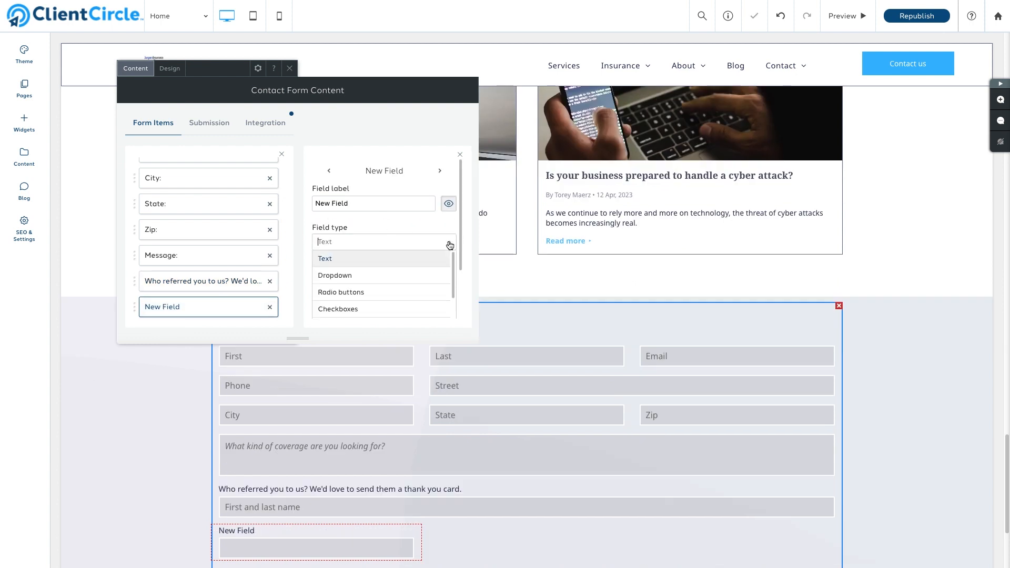
pyautogui.scroll(-3, 421, 268)
pyautogui.click(410, 292)
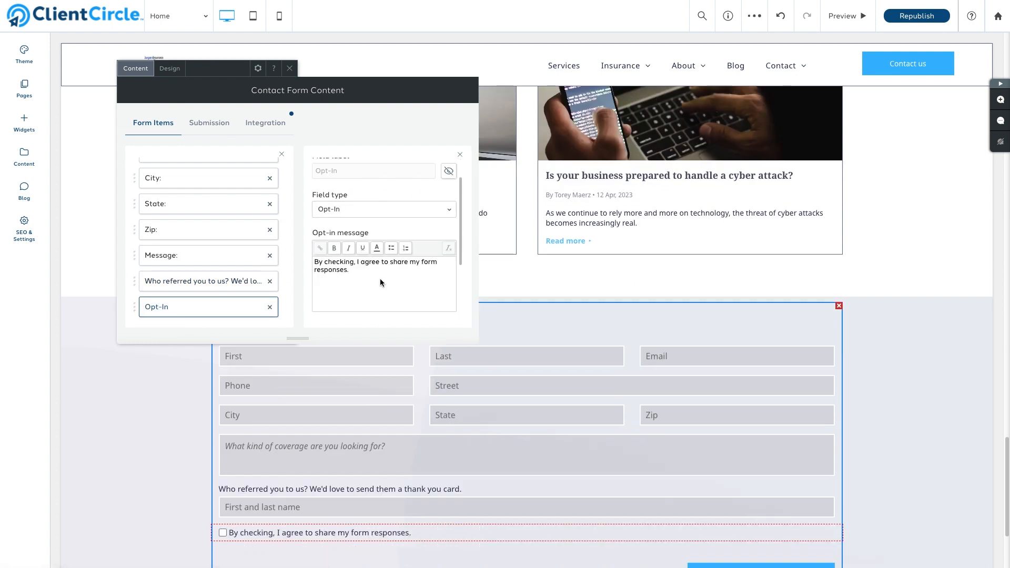
pyautogui.moveTo(380, 279); pyautogui.dragTo(311, 264)
pyautogui.write('I agree to receive')
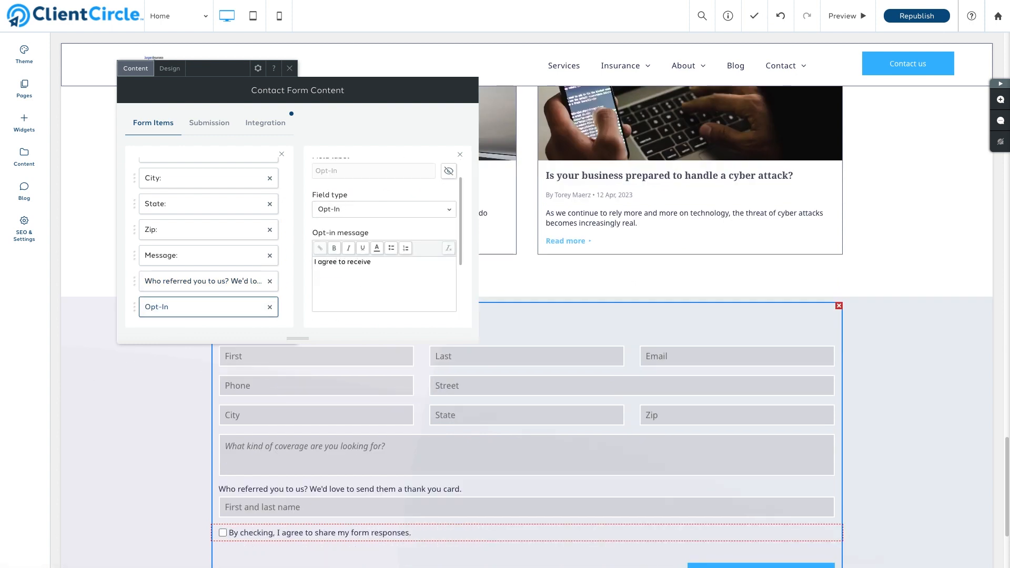
pyautogui.write(' texts and emails related to m')
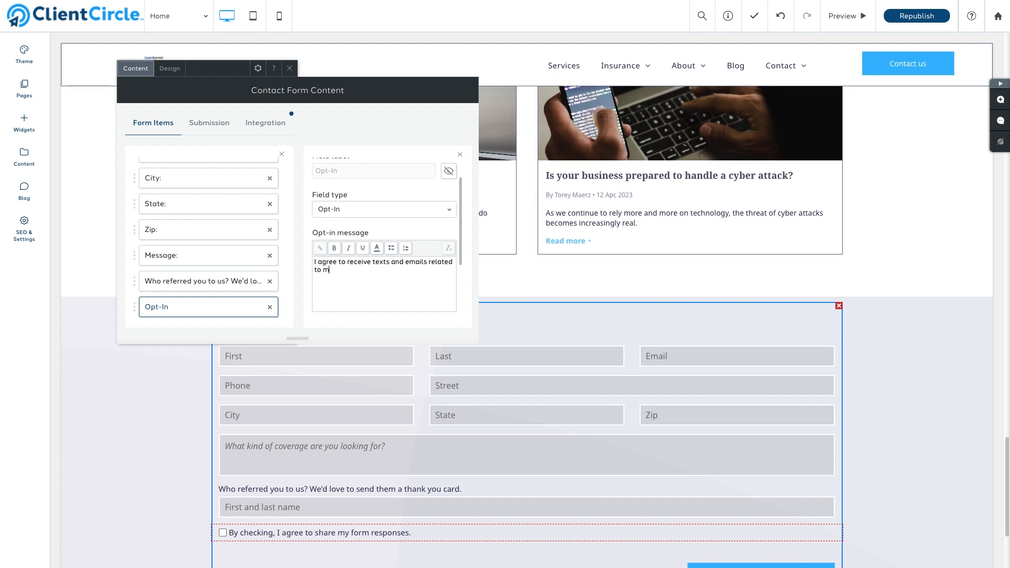
pyautogui.write('y insurance policies. You can unsubscribe anytime.')
# Label the button 'Submit' and retitle the form 'Get in touch'
pyautogui.scroll(-1, 423, 283)
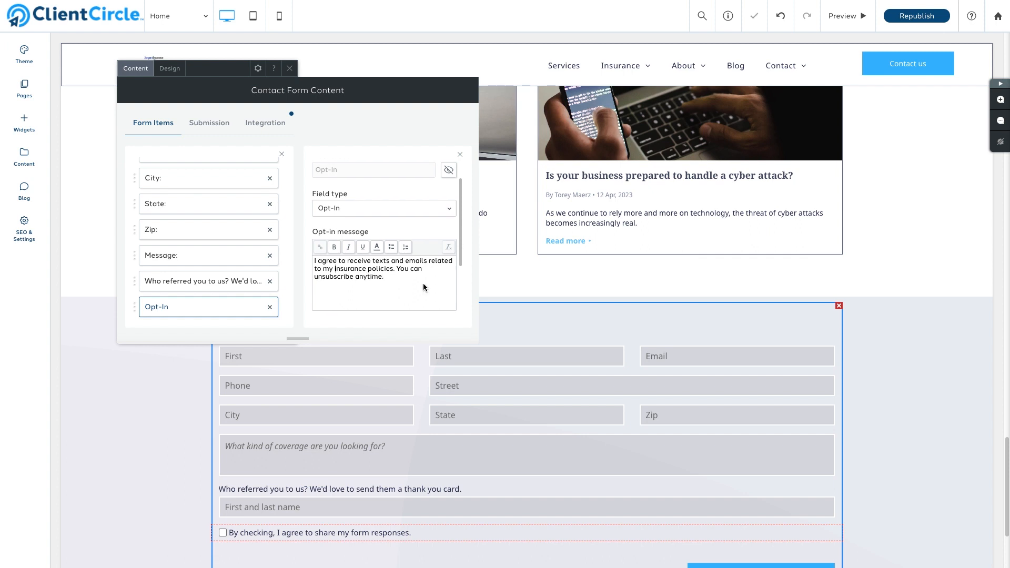
pyautogui.scroll(-3, 267, 292)
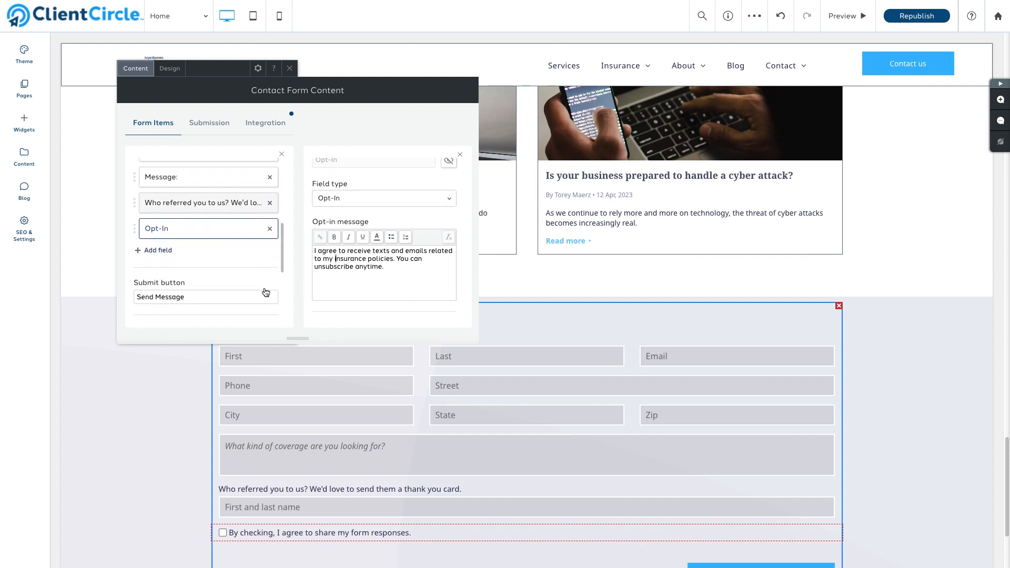
pyautogui.scroll(-2, 264, 288)
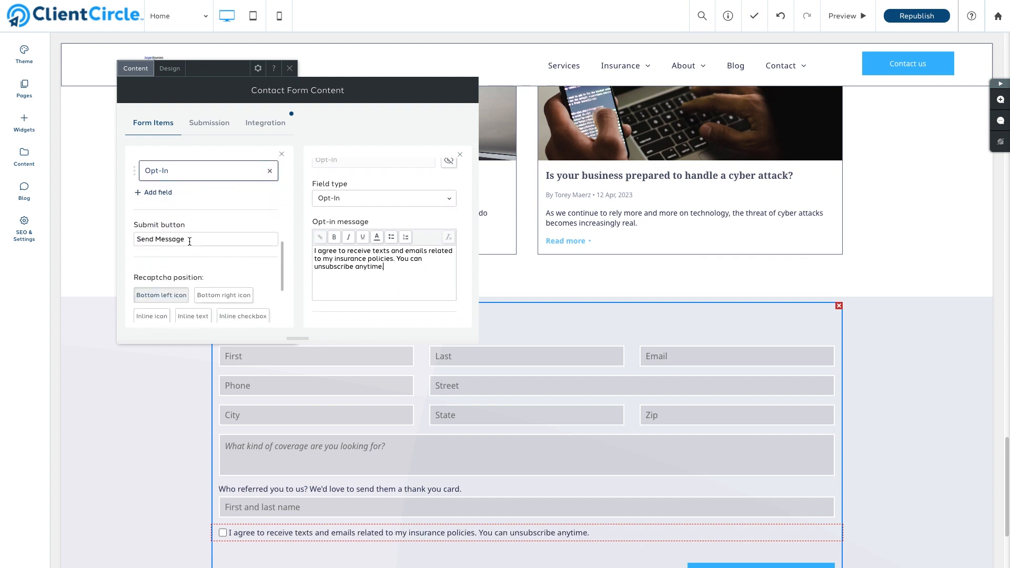
pyautogui.tripleClick(189, 241)
pyautogui.write('Submit')
pyautogui.scroll(-3, 142, 231)
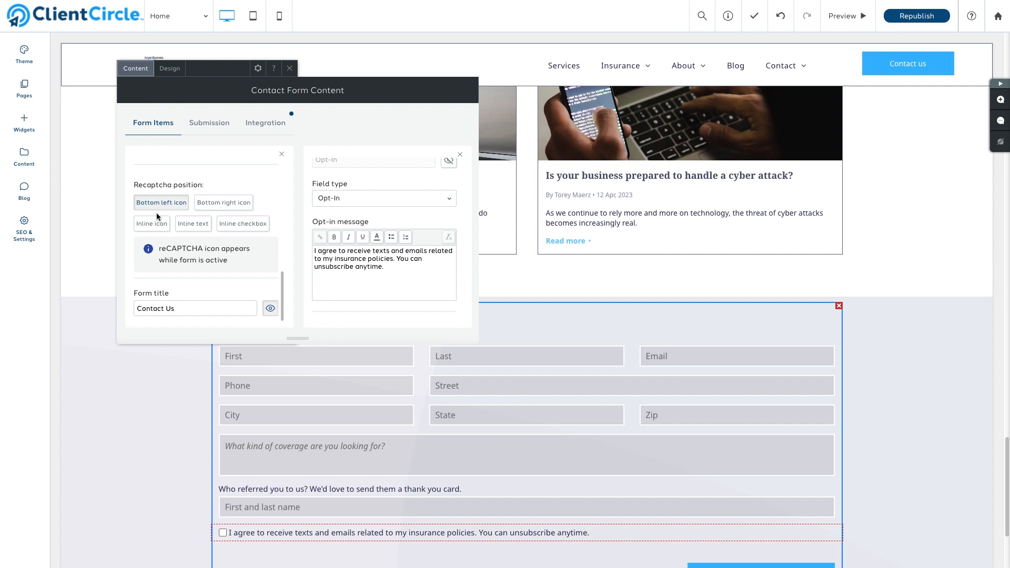
pyautogui.moveTo(176, 308); pyautogui.dragTo(135, 306)
pyautogui.write('Get in touch')
pyautogui.click(201, 127)
# Add a second recipient email address to the new submission notification
pyautogui.scroll(-1, 207, 132)
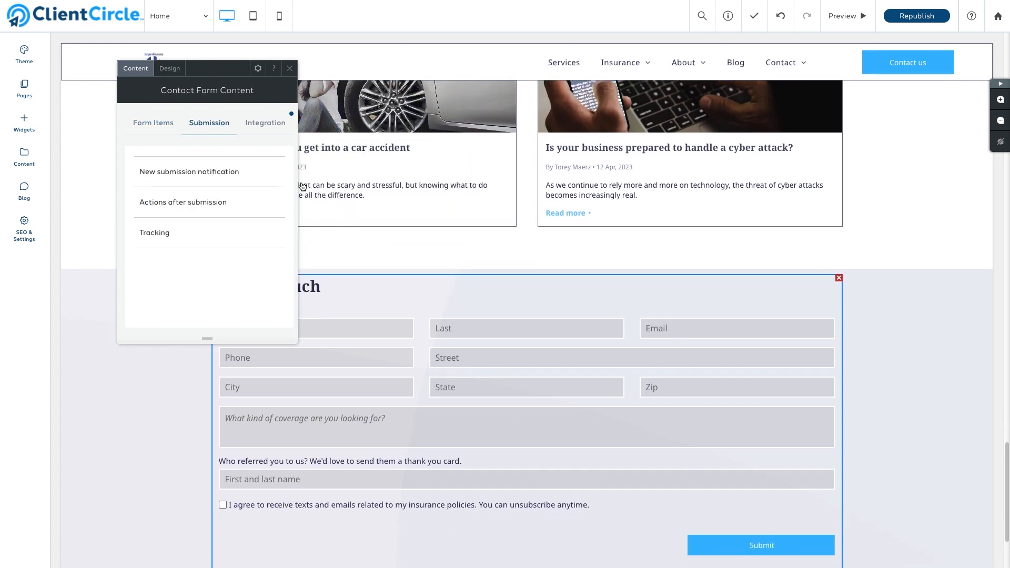
pyautogui.click(201, 176)
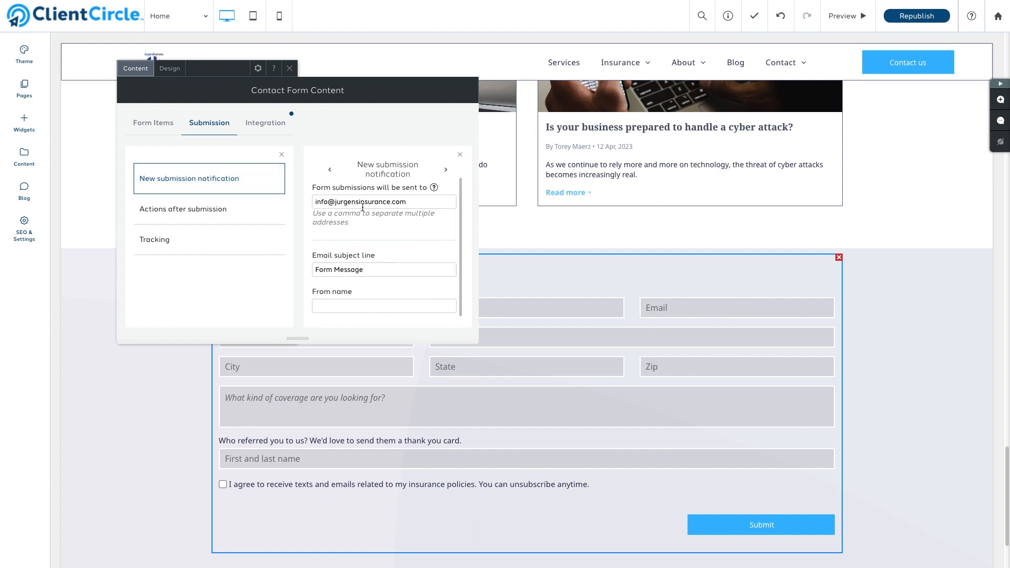
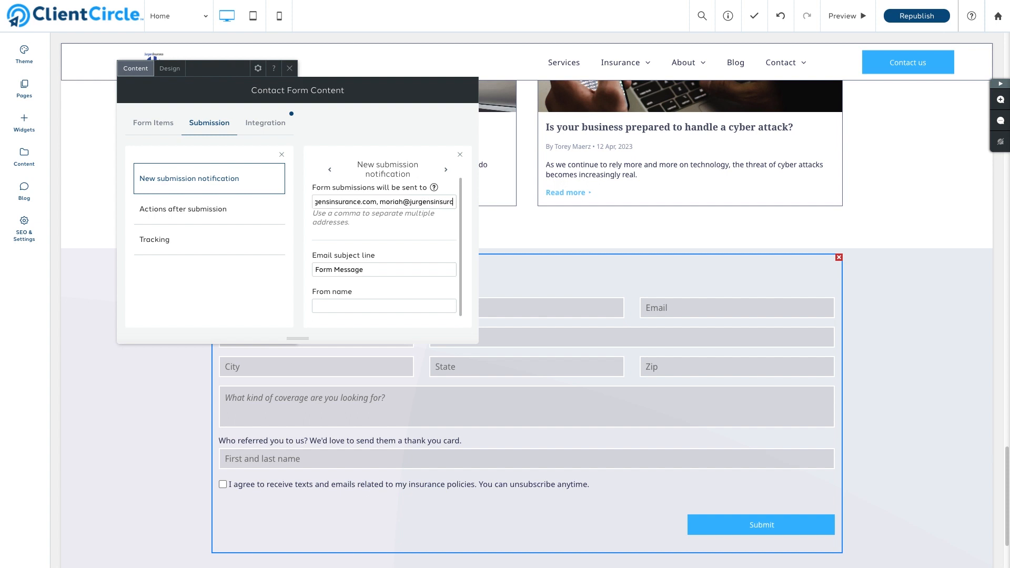
pyautogui.click(231, 212)
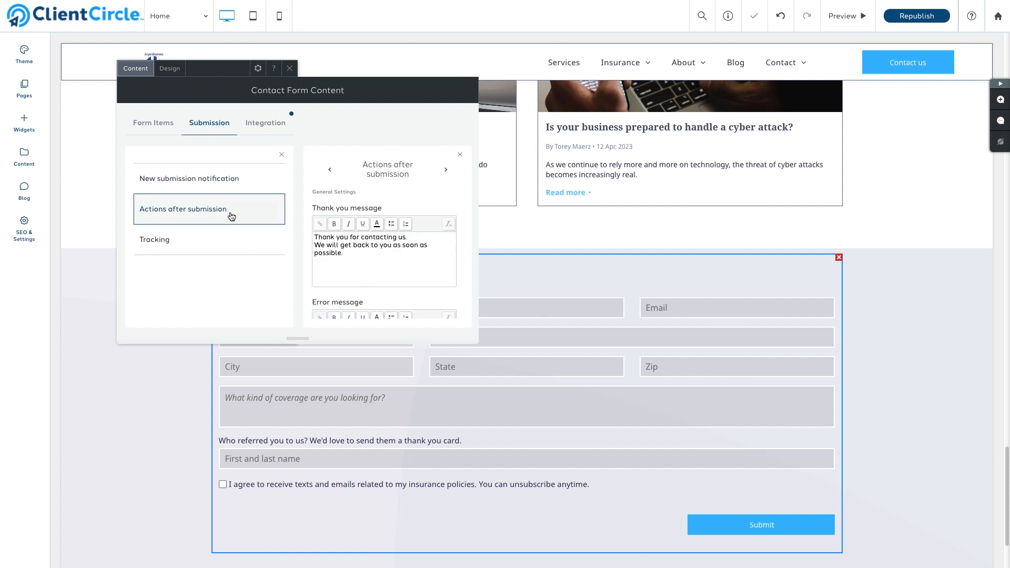
# Change the thank-you message's response time to 'within one business day.'
pyautogui.moveTo(379, 252); pyautogui.dragTo(393, 245)
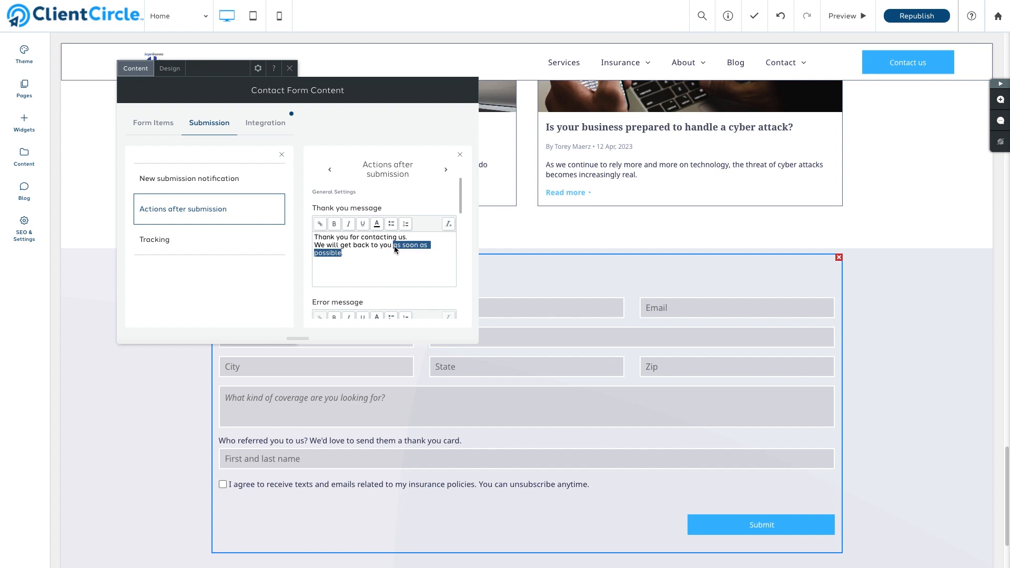
pyautogui.write('within one business day.')
pyautogui.scroll(-3, 355, 255)
pyautogui.scroll(-5, 355, 253)
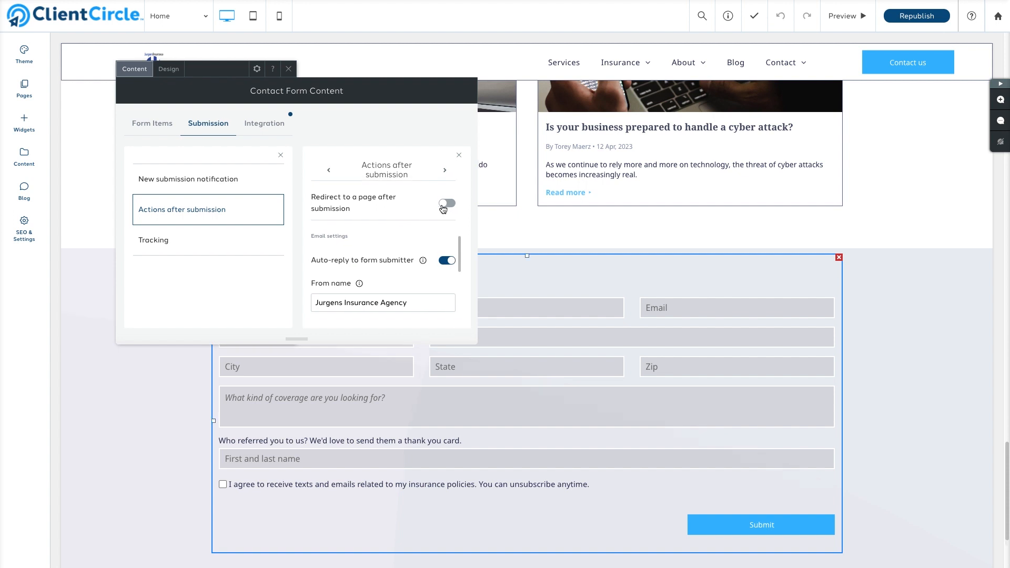
pyautogui.scroll(-2, 446, 216)
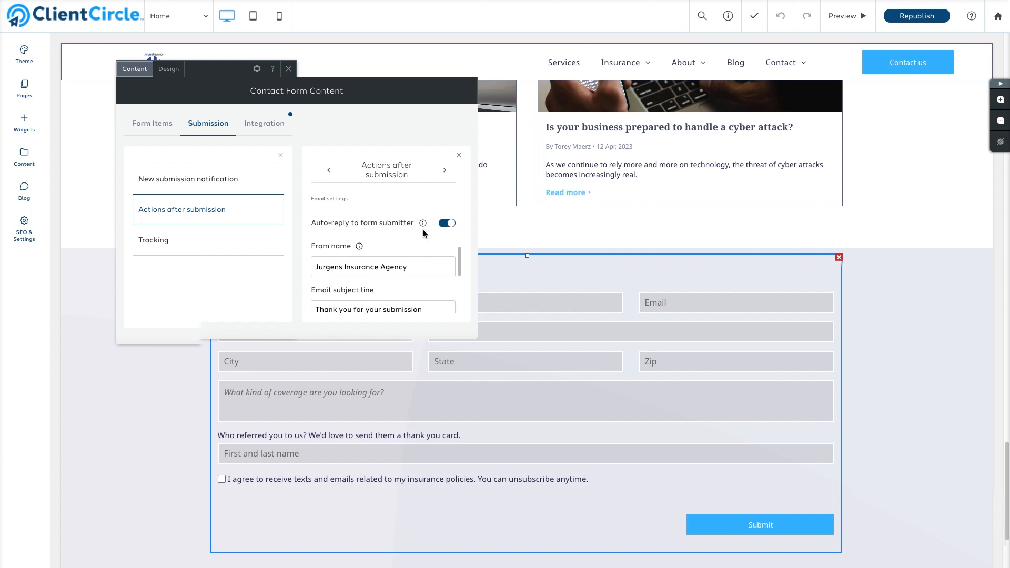
pyautogui.scroll(-3, 426, 242)
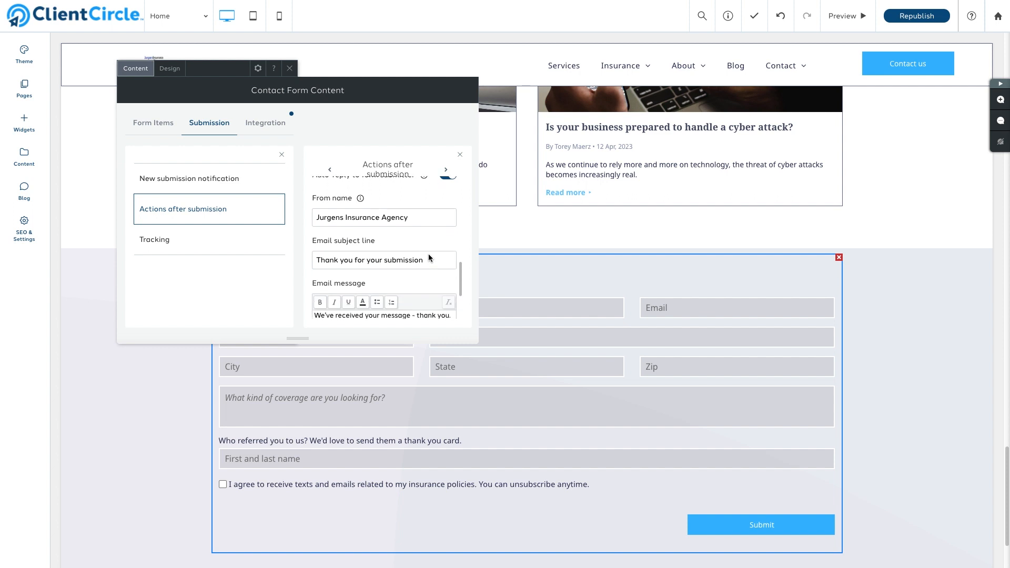
# Set the email subject to 'Thank you for reaching out' and end the message with 'as soon as possible'
pyautogui.moveTo(428, 254); pyautogui.dragTo(363, 253)
pyautogui.write('reaching out')
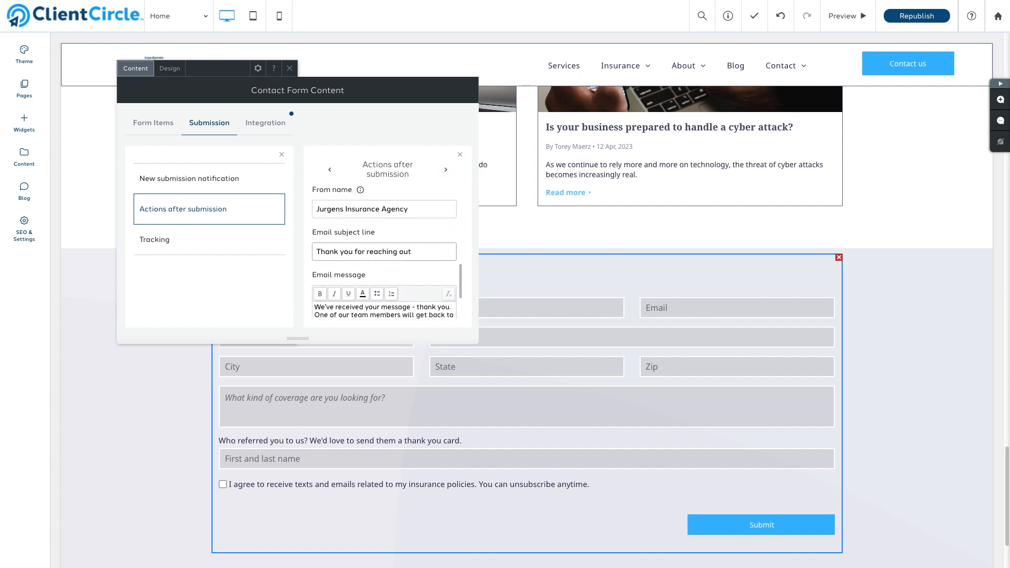
pyautogui.scroll(-1, 363, 263)
pyautogui.click(329, 306)
pyautogui.write('as soon')
pyautogui.click(354, 307)
pyautogui.write('as')
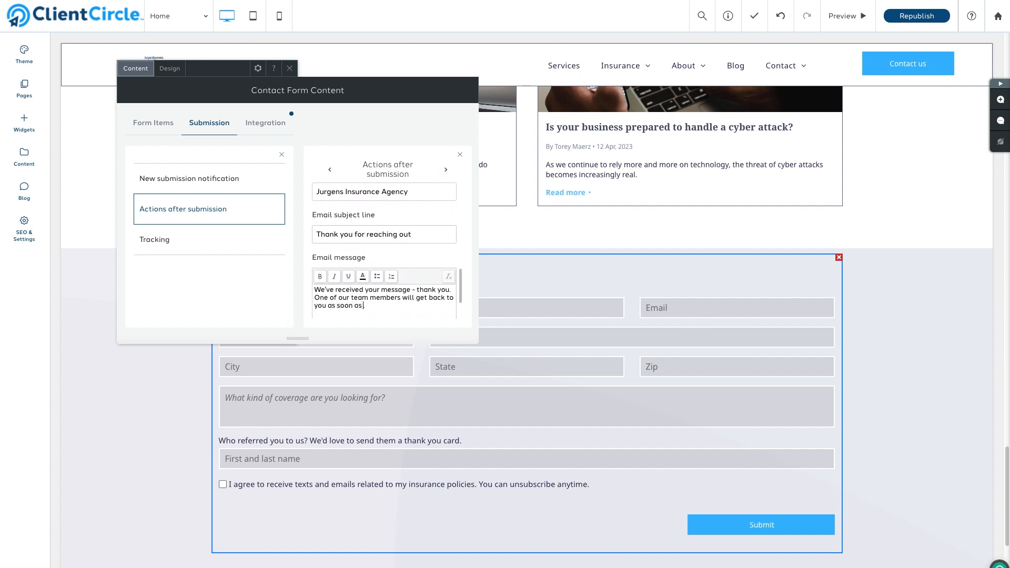
pyautogui.write(' possible')
pyautogui.scroll(-3, 358, 308)
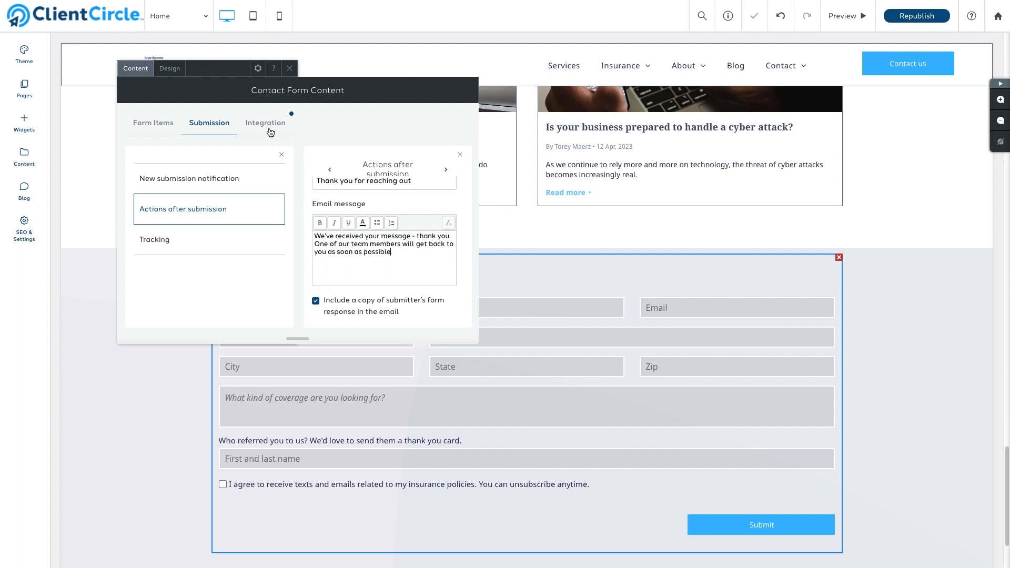
pyautogui.click(269, 129)
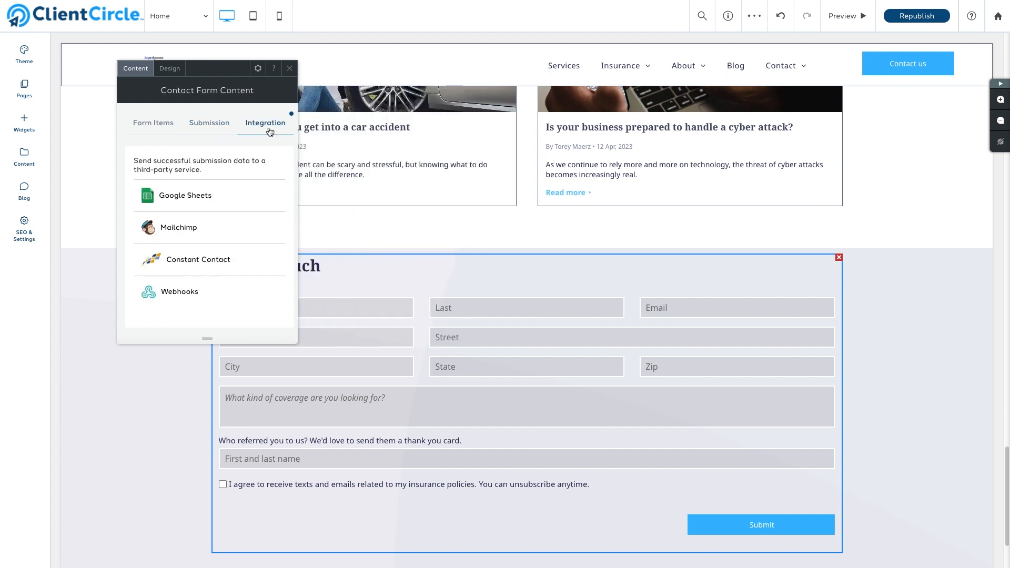
# Review the form's Design layout and Spacing settings, then close the settings panel
pyautogui.click(175, 78)
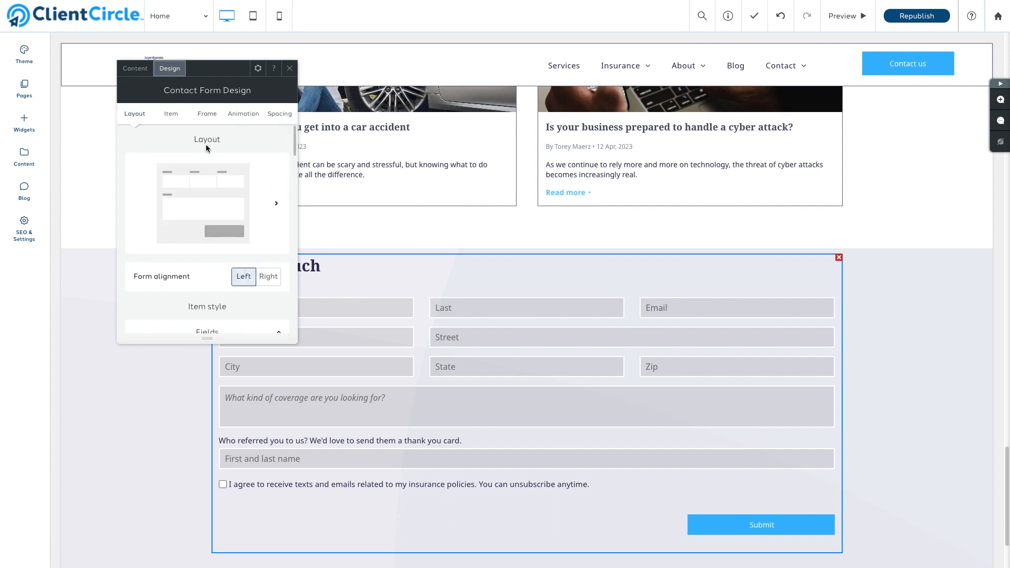
pyautogui.scroll(-3, 191, 276)
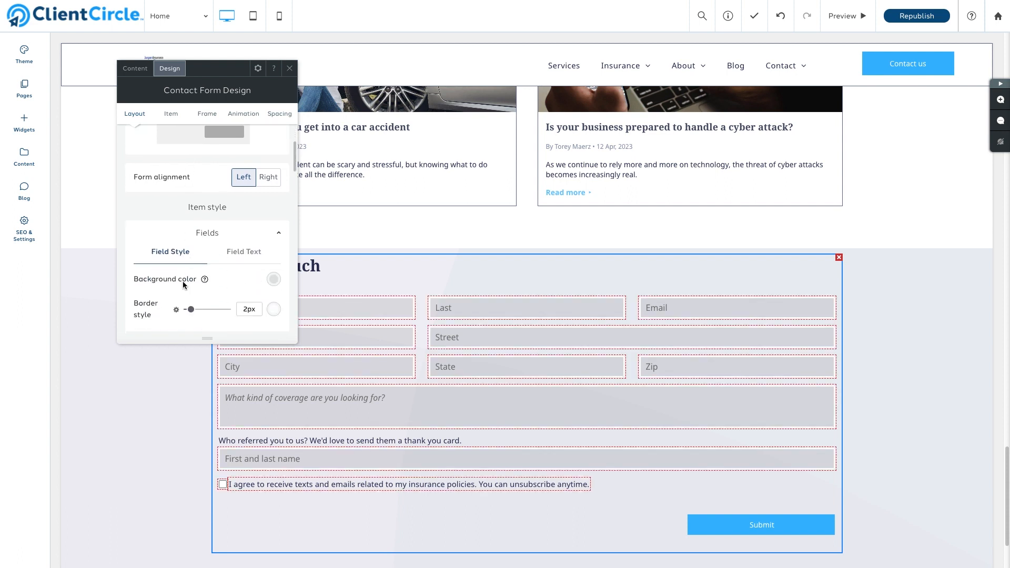
pyautogui.scroll(-10, 209, 297)
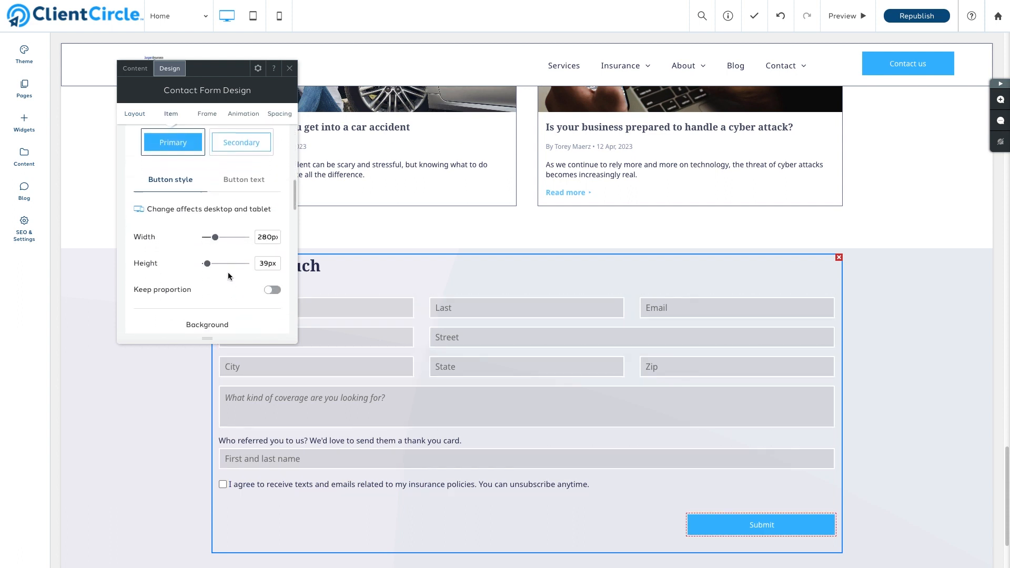
pyautogui.scroll(-8, 228, 272)
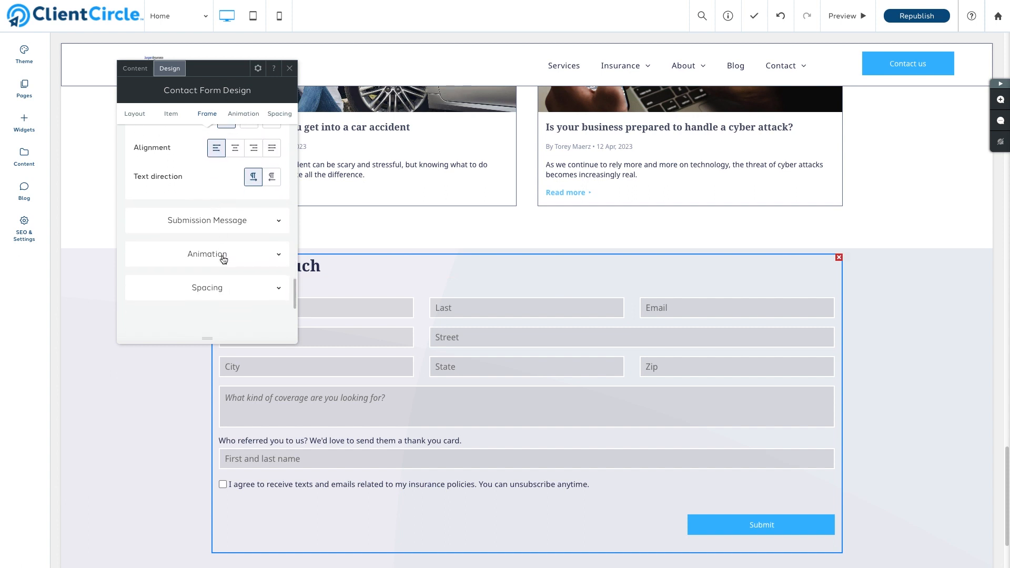
pyautogui.scroll(-3, 224, 259)
pyautogui.click(219, 235)
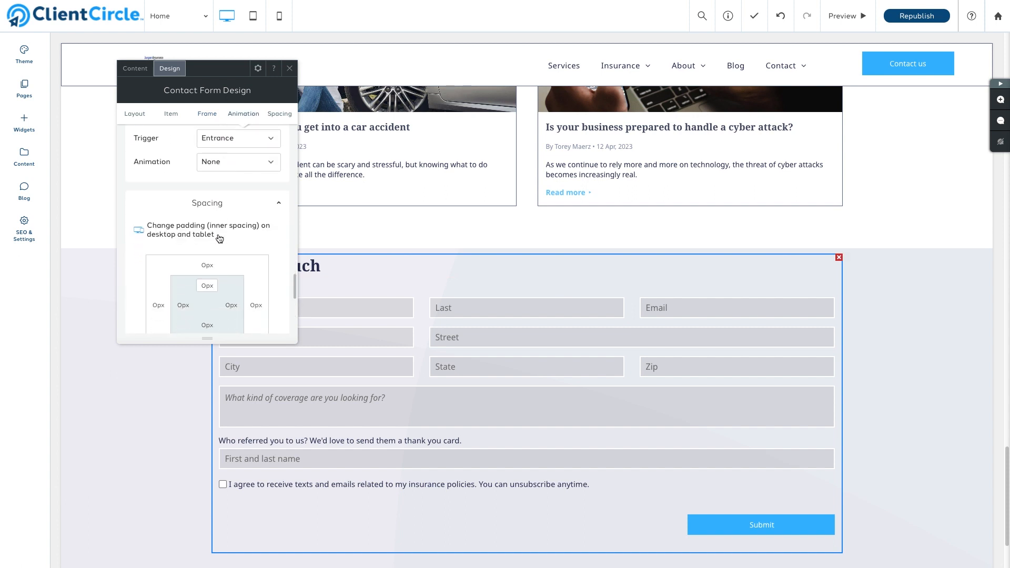
pyautogui.scroll(3, 218, 236)
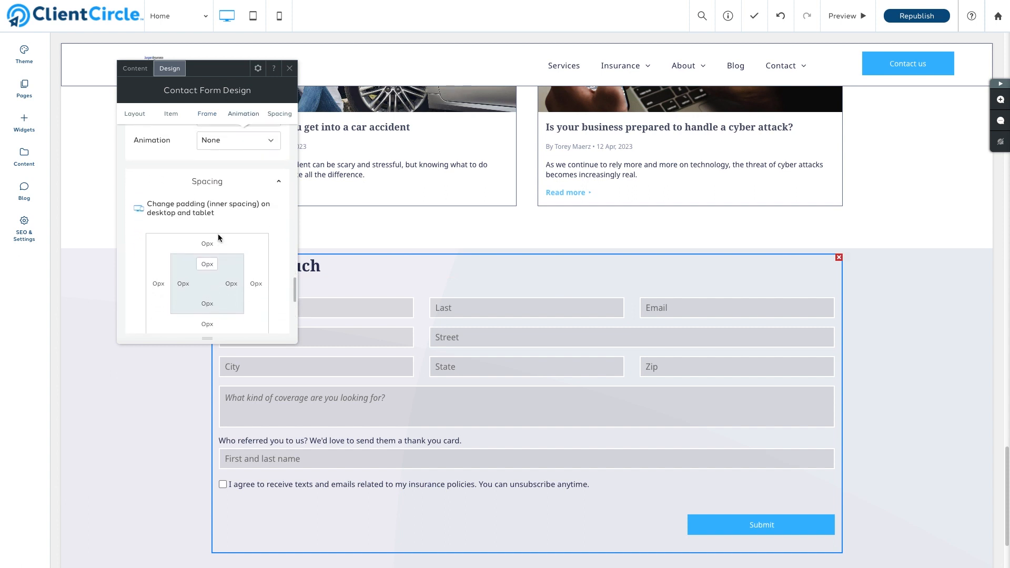
pyautogui.click(289, 69)
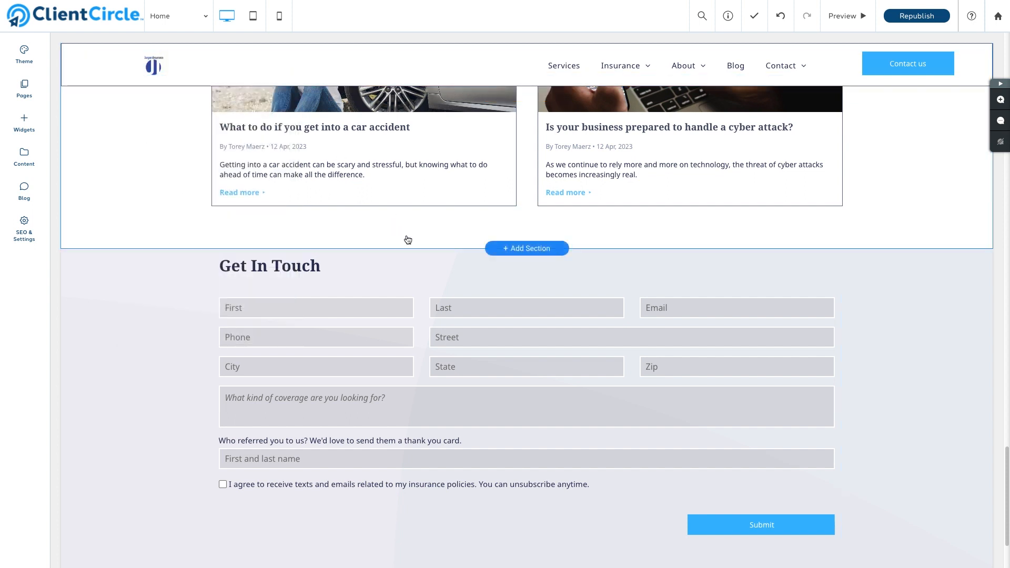
# Preview and republish the site with the form changes, then open the live published site
pyautogui.scroll(-2, 807, 91)
pyautogui.click(845, 21)
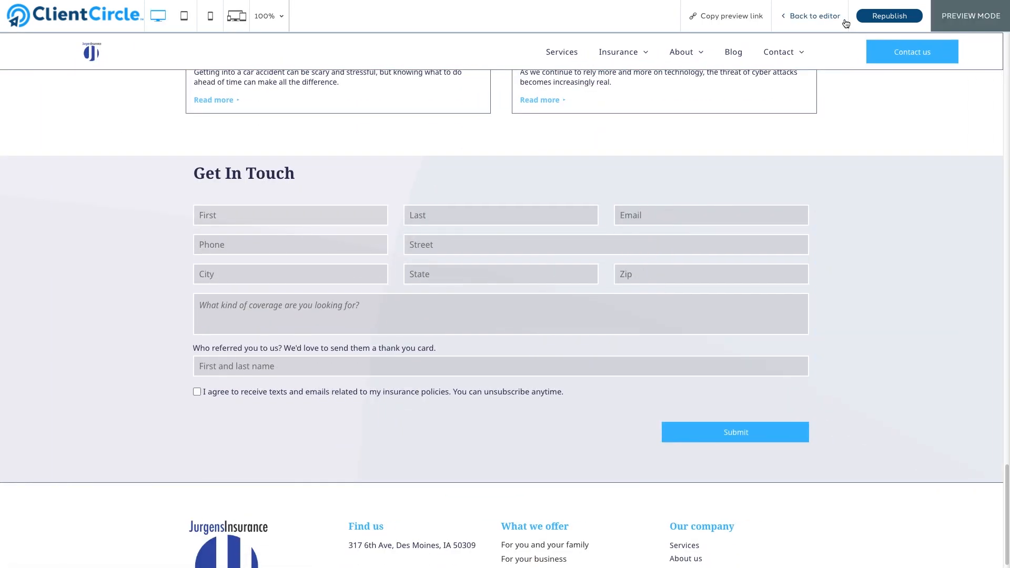
pyautogui.click(876, 14)
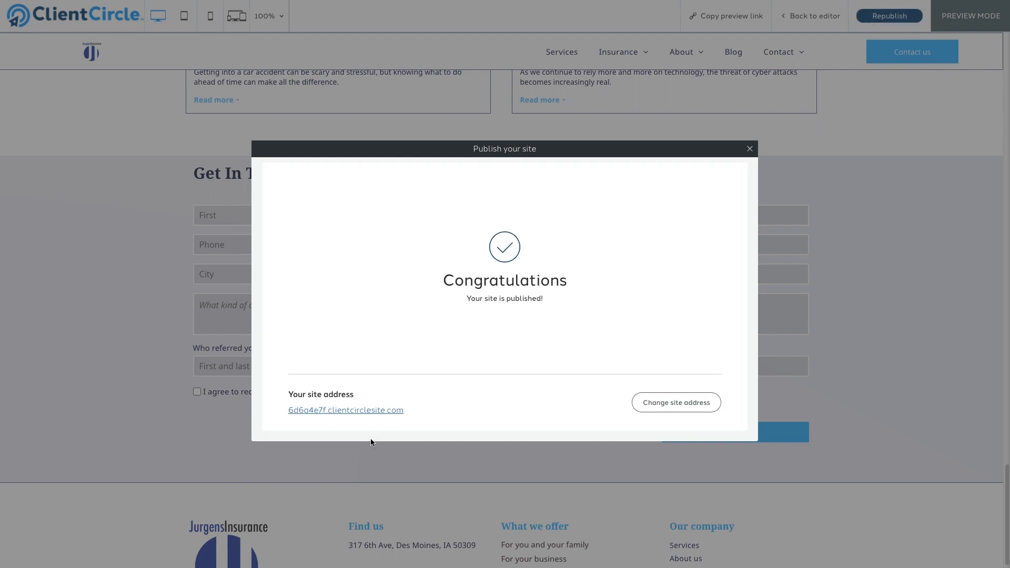
pyautogui.click(364, 410)
# Fill the Get In Touch form's first and last name, e-mail and phone fields with test contact details
pyautogui.scroll(-15, 364, 410)
pyautogui.scroll(-9, 364, 411)
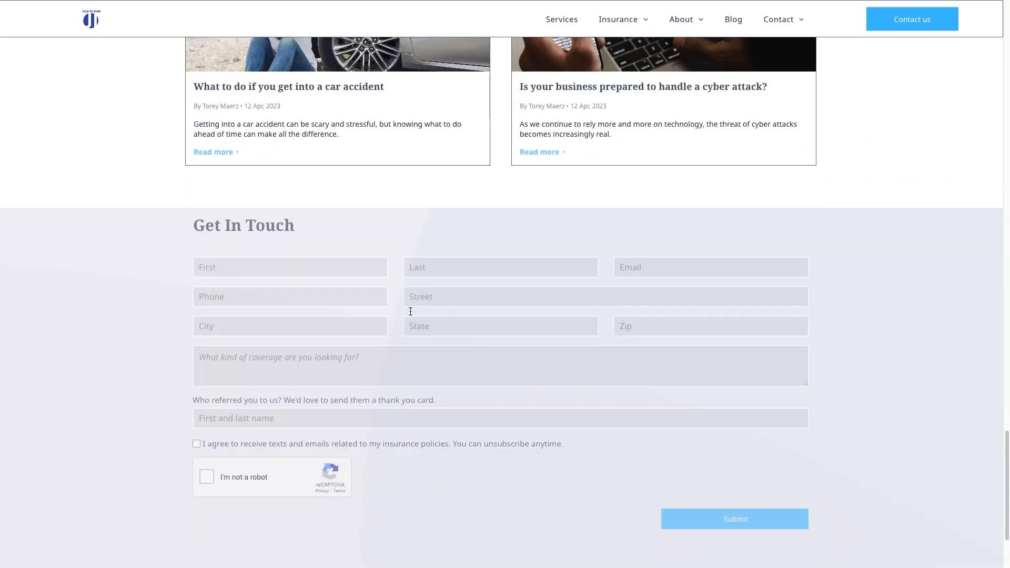
pyautogui.click(291, 263)
pyautogui.write('Alexandra')
pyautogui.press('Tab')
pyautogui.write('Client')
pyautogui.press('Tab')
pyautogui.press('Tab')
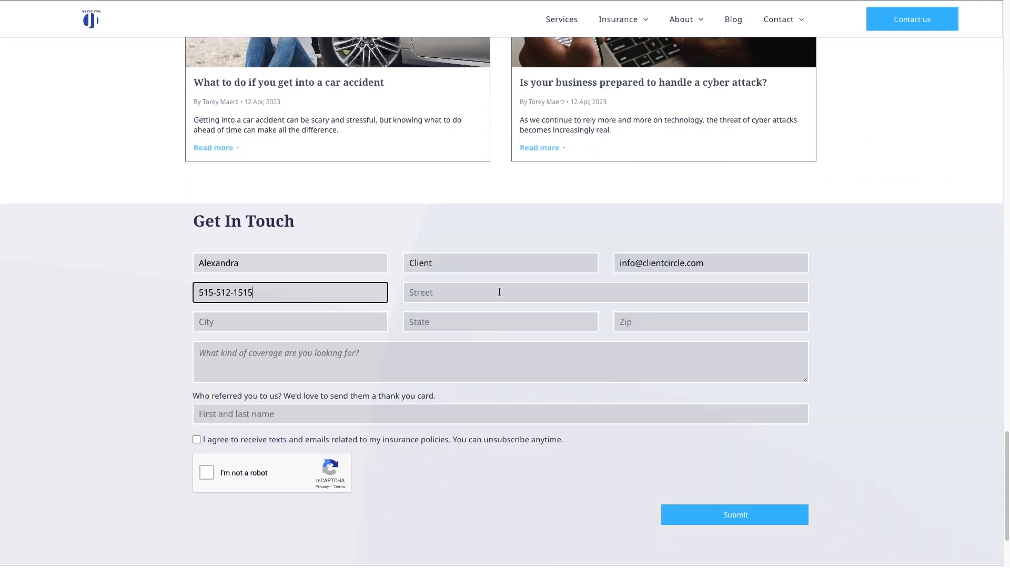
# Enter the test postal address, 'Commercial cyber liability' coverage and referrer, give consent, pass reCAPTCHA, and submit
pyautogui.press('Tab')
pyautogui.press('Tab')
pyautogui.press('Tab')
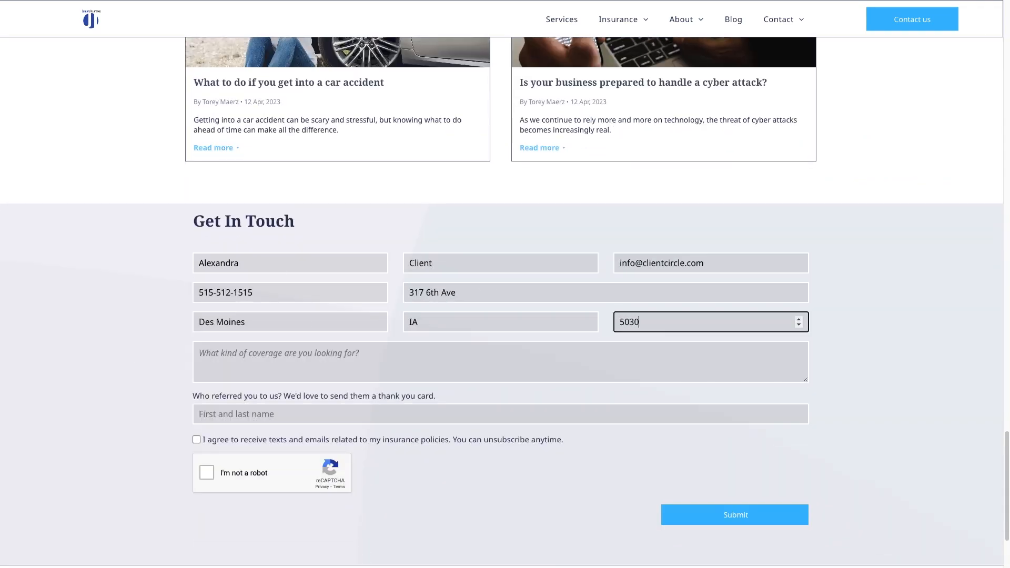
pyautogui.press('Tab')
pyautogui.write('Commercial cyber liability')
pyautogui.press('Tab')
pyautogui.click(197, 440)
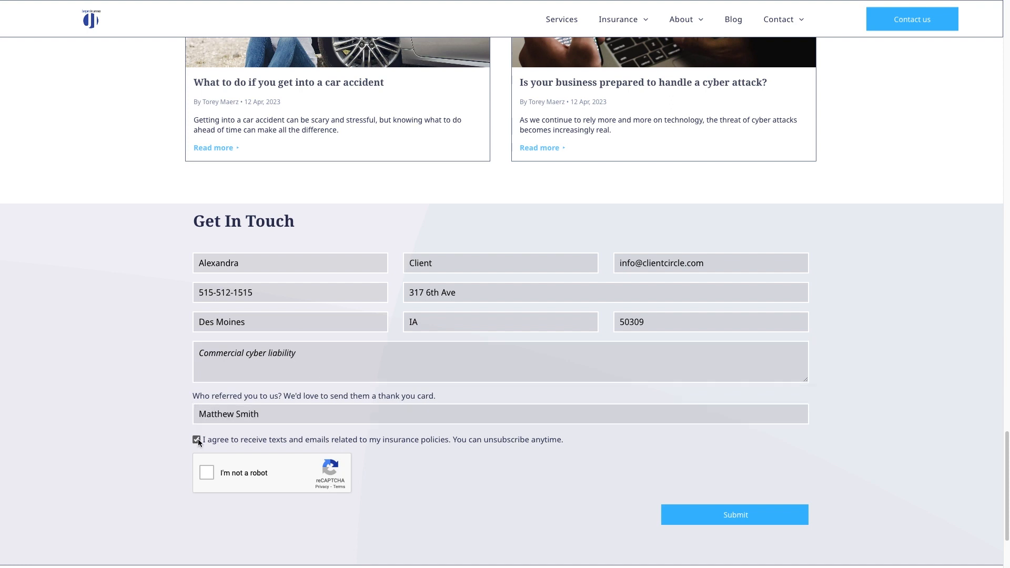
pyautogui.click(206, 472)
pyautogui.click(703, 515)
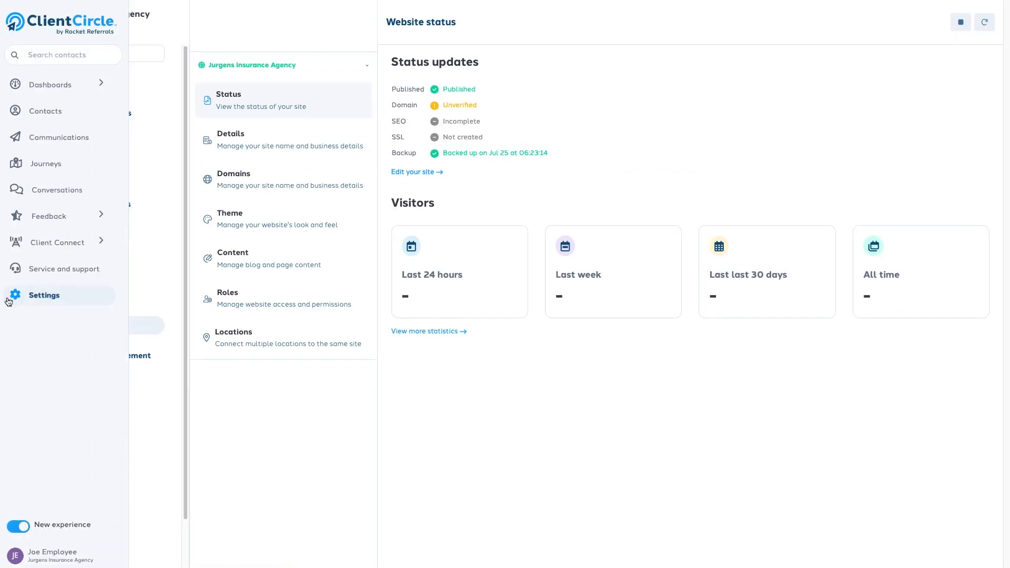
# Open the Get in touch form's Responses from Settings > Forms to see both submissions
pyautogui.click(32, 300)
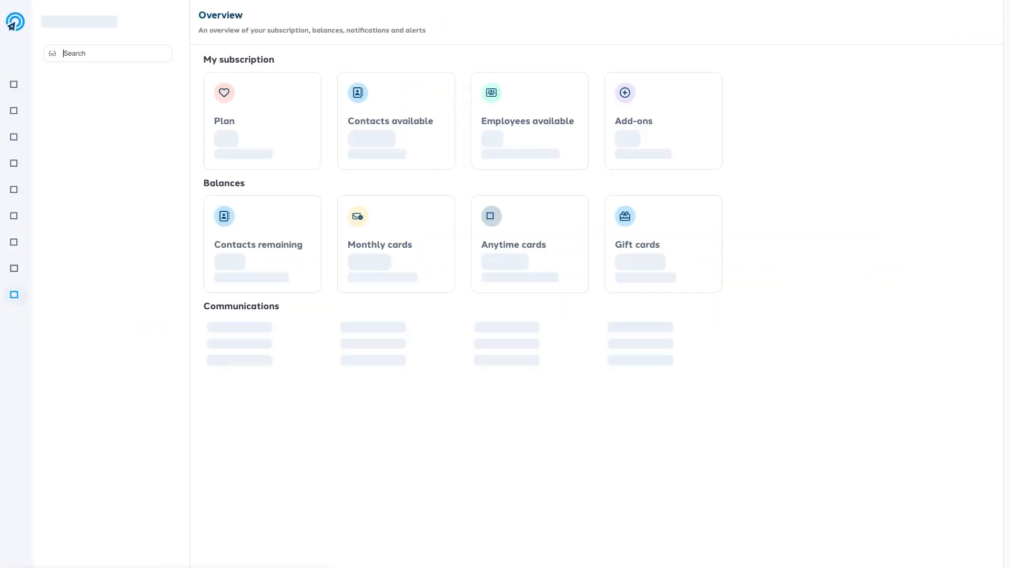
pyautogui.click(95, 390)
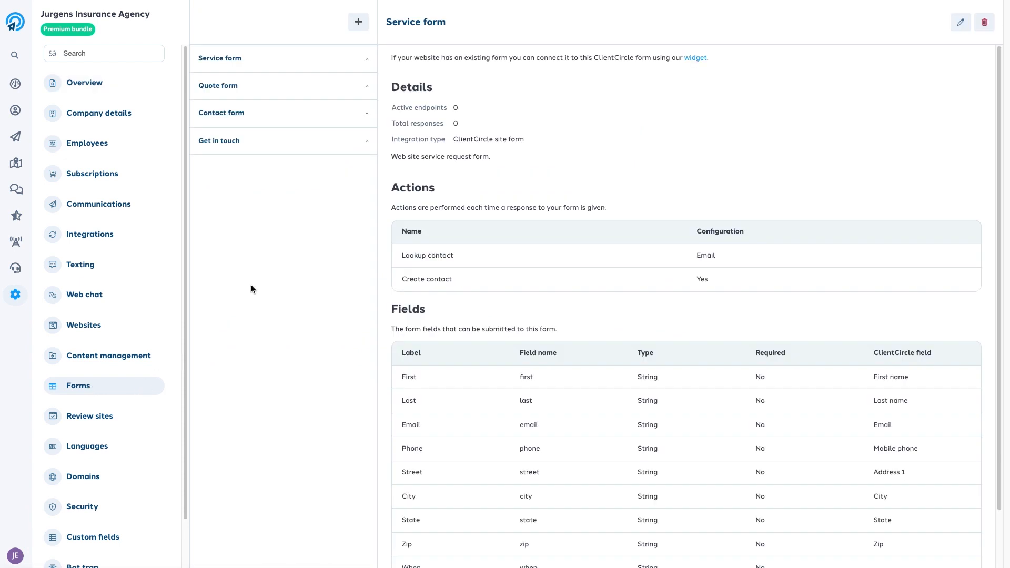
pyautogui.click(370, 146)
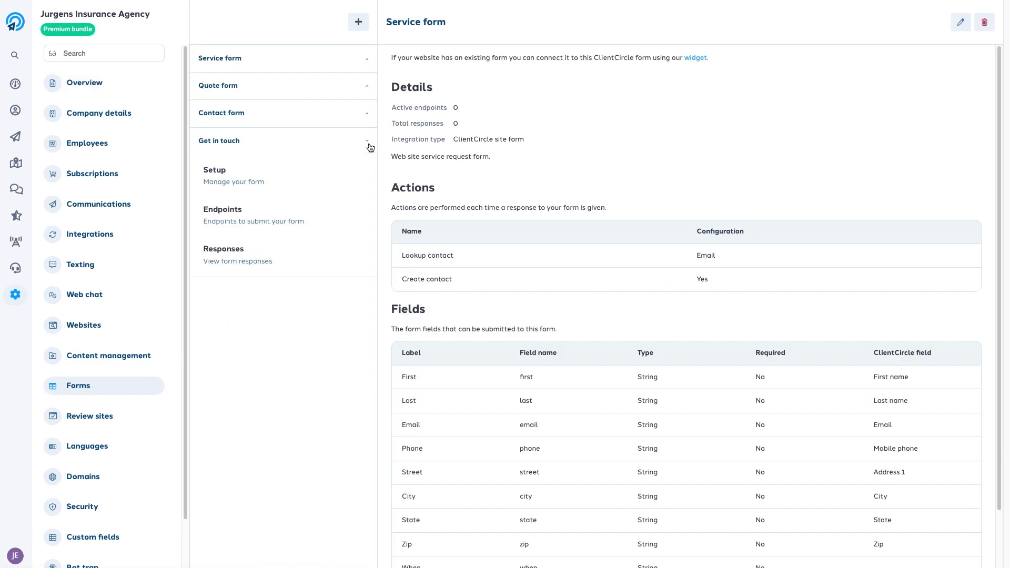
pyautogui.click(331, 258)
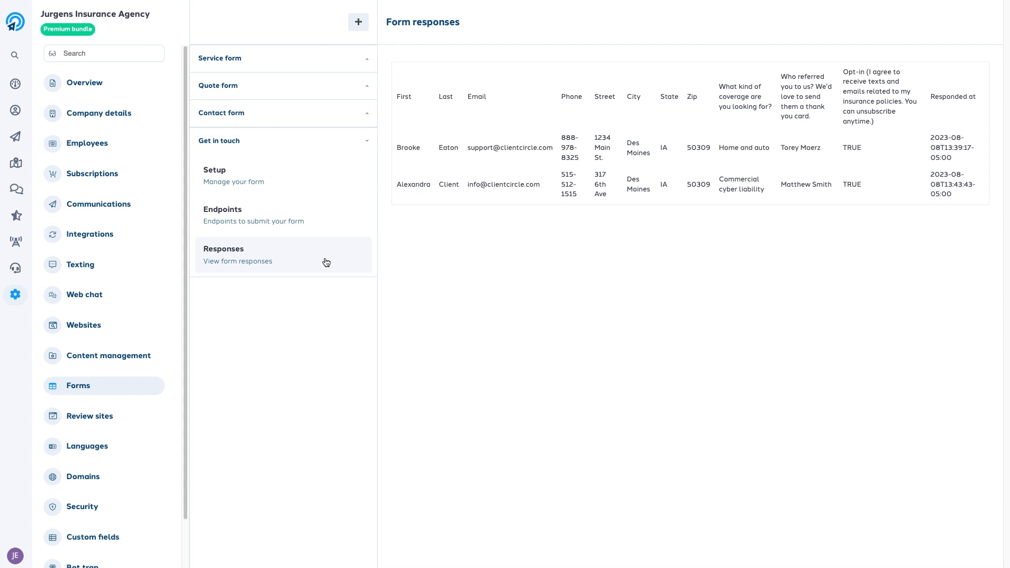
pyautogui.moveTo(25, 169)
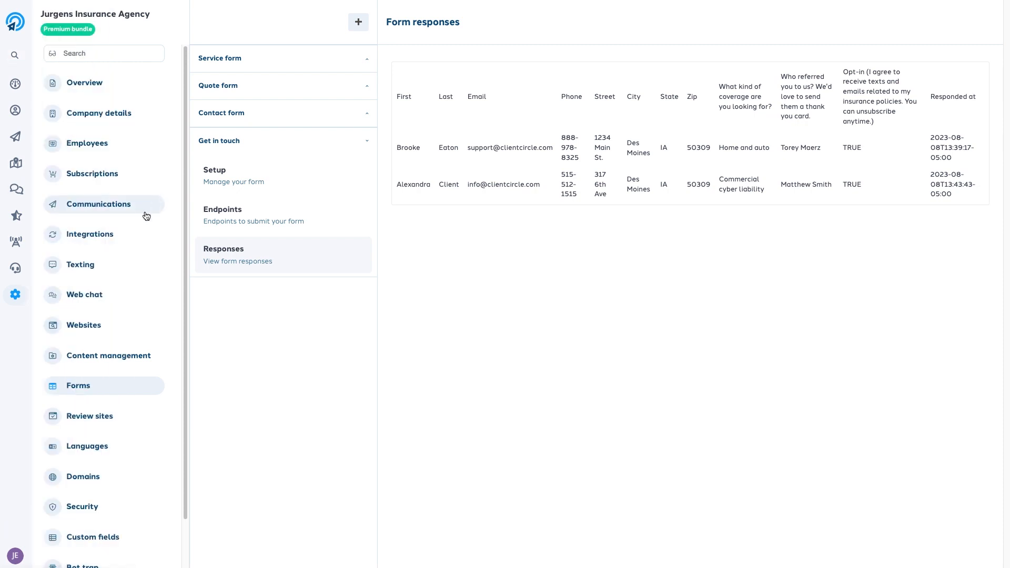
# Go from the Websites status page to the Service and support page
pyautogui.click(111, 333)
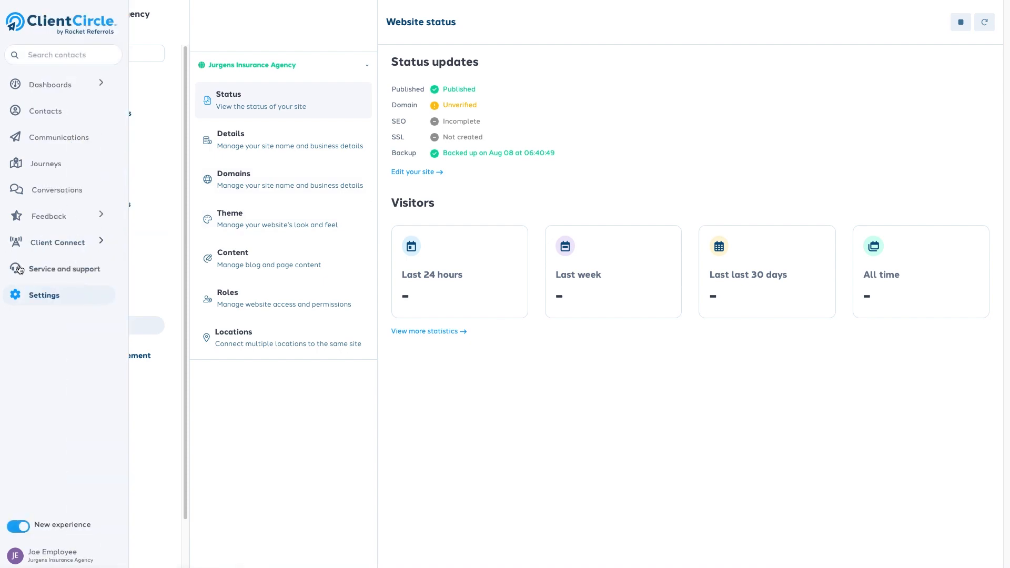
pyautogui.click(39, 271)
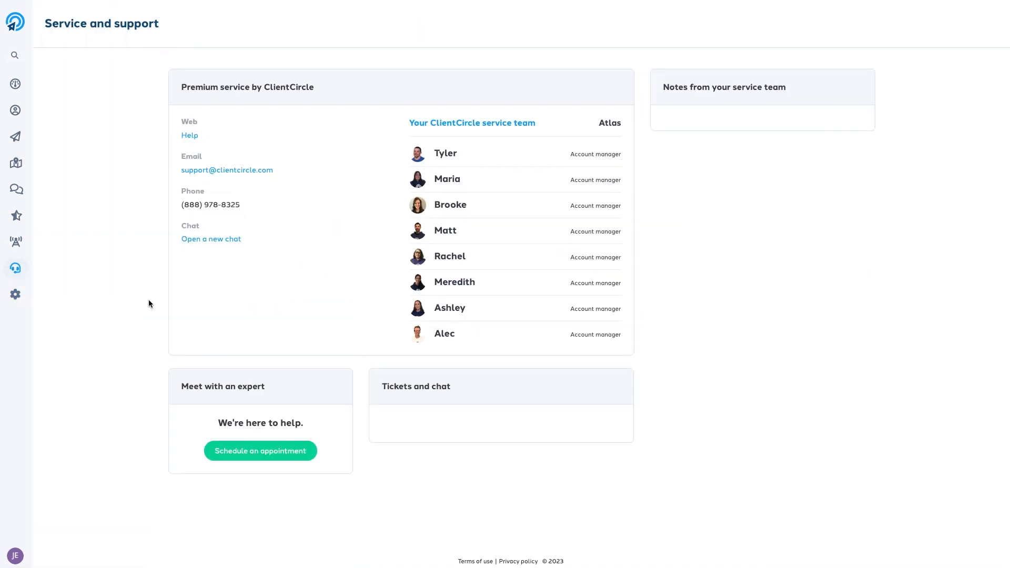